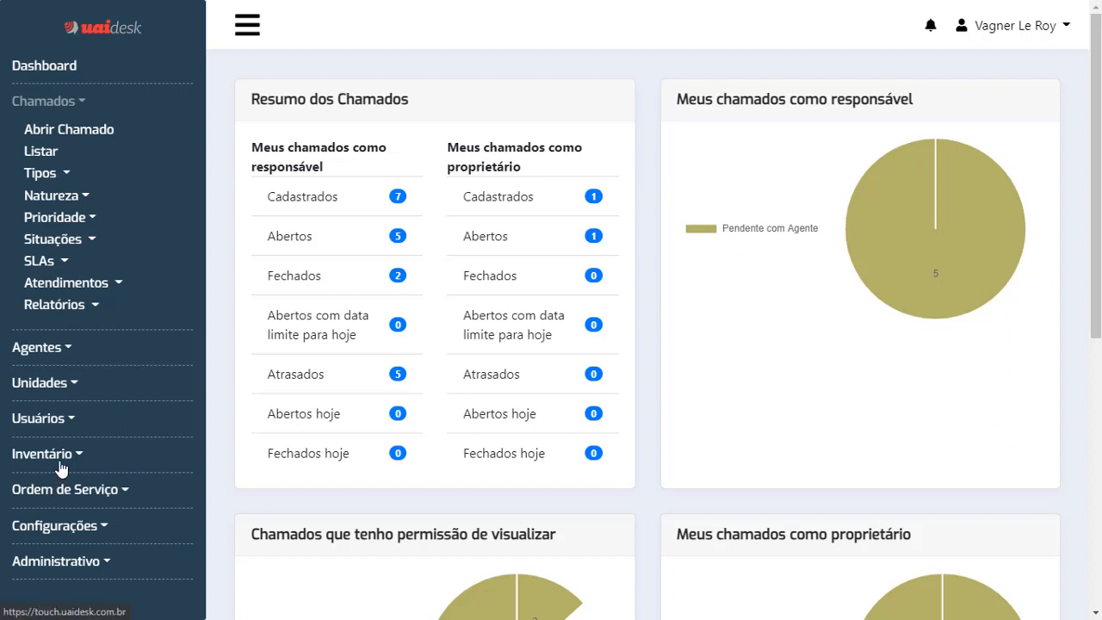
{"action": "left_click", "coordinate": [25, 465]}
{"action": "left_click", "coordinate": [24, 465]}
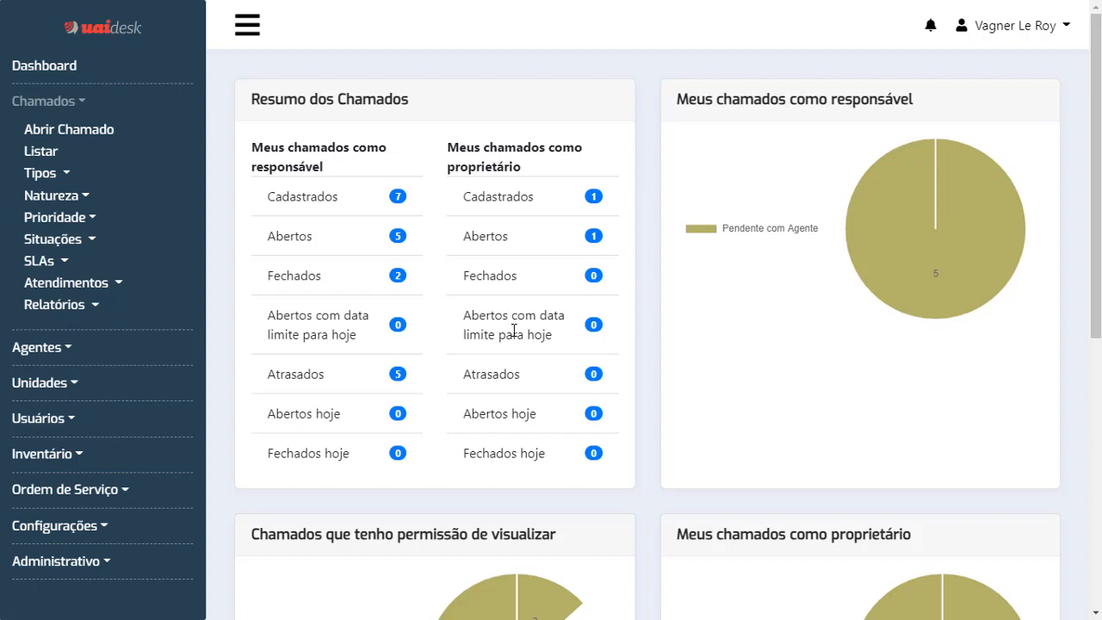
{"action": "left_click", "coordinate": [61, 424]}
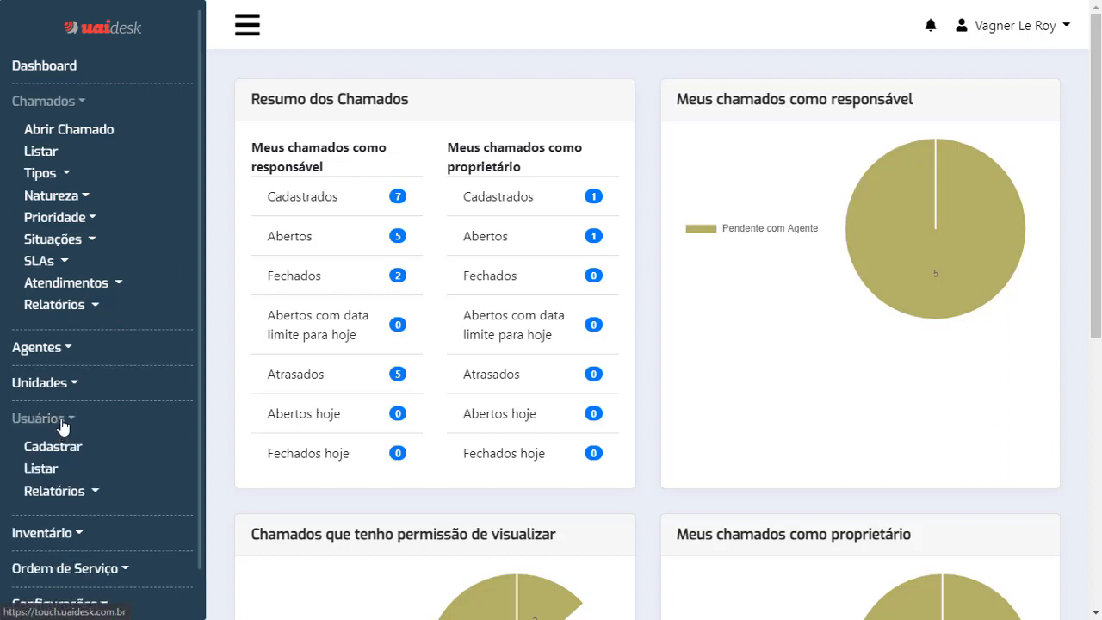
{"action": "left_click", "coordinate": [62, 423]}
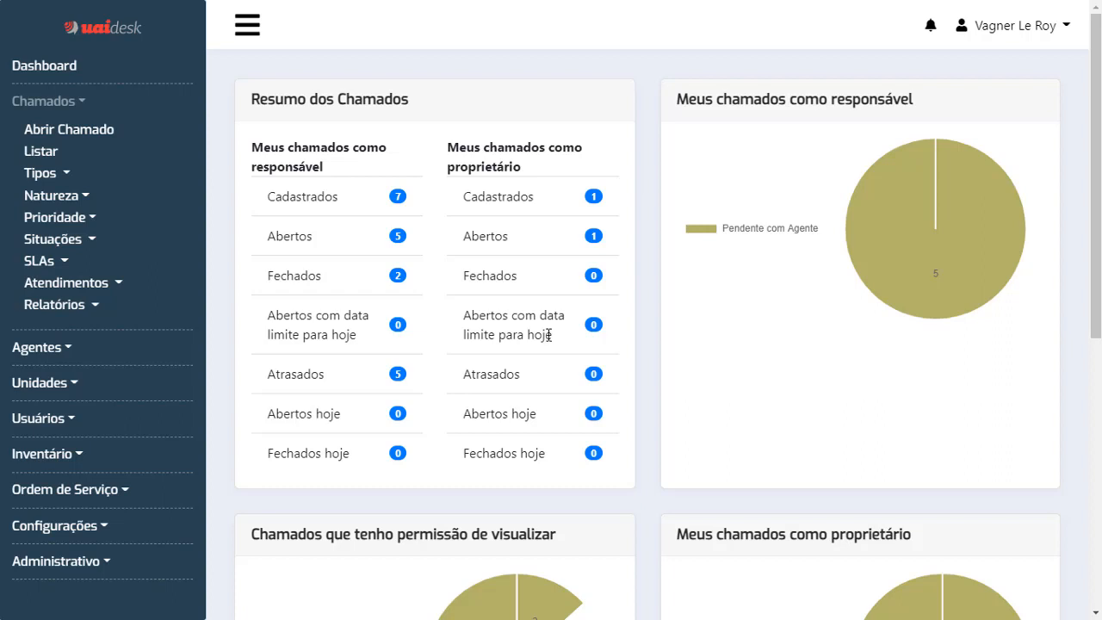
- Open the form for registering a new ticket (Abrir Chamado)
{"action": "left_click", "coordinate": [78, 105]}
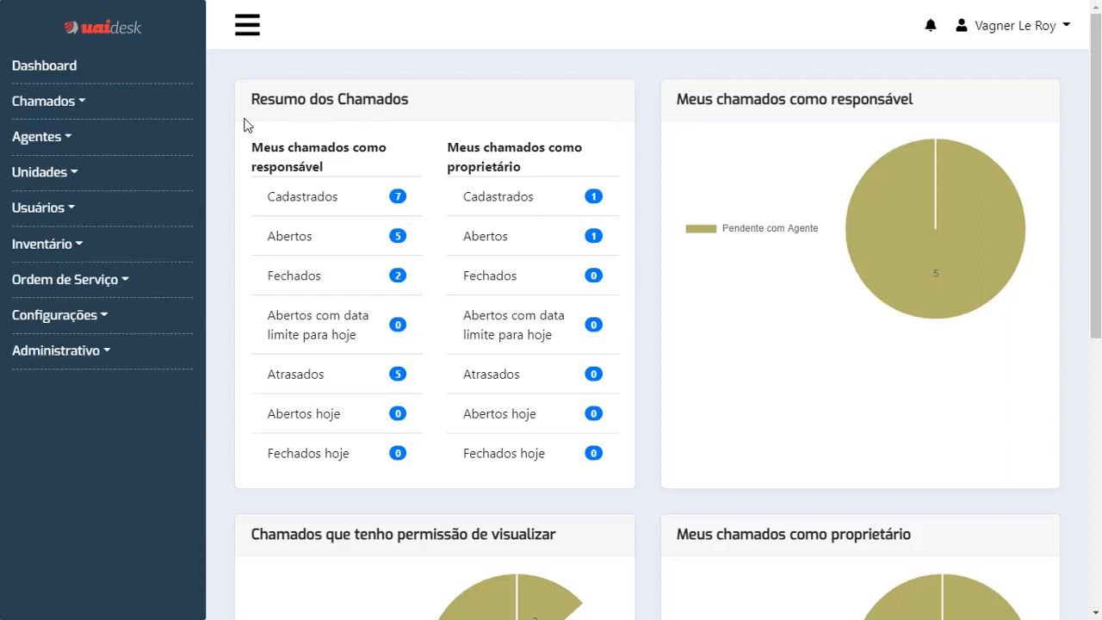
{"action": "left_click", "coordinate": [71, 105]}
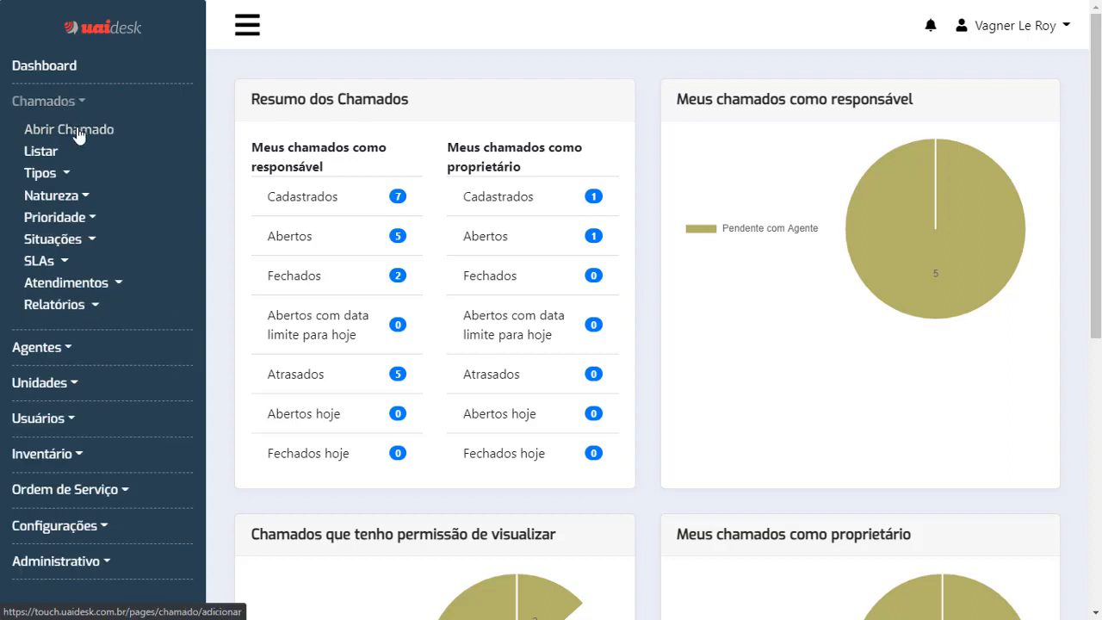
{"action": "left_click", "coordinate": [77, 131]}
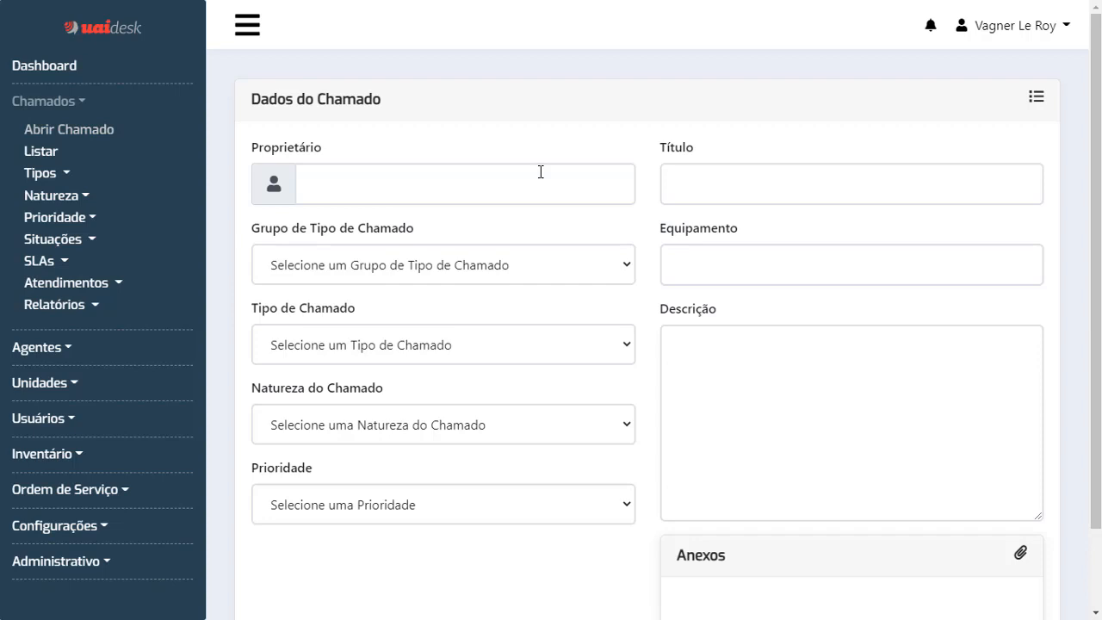
- Try looking up two different people by first name in the ticket's Proprietário field
{"action": "left_click", "coordinate": [541, 172]}
{"action": "type", "text": "vagn"}
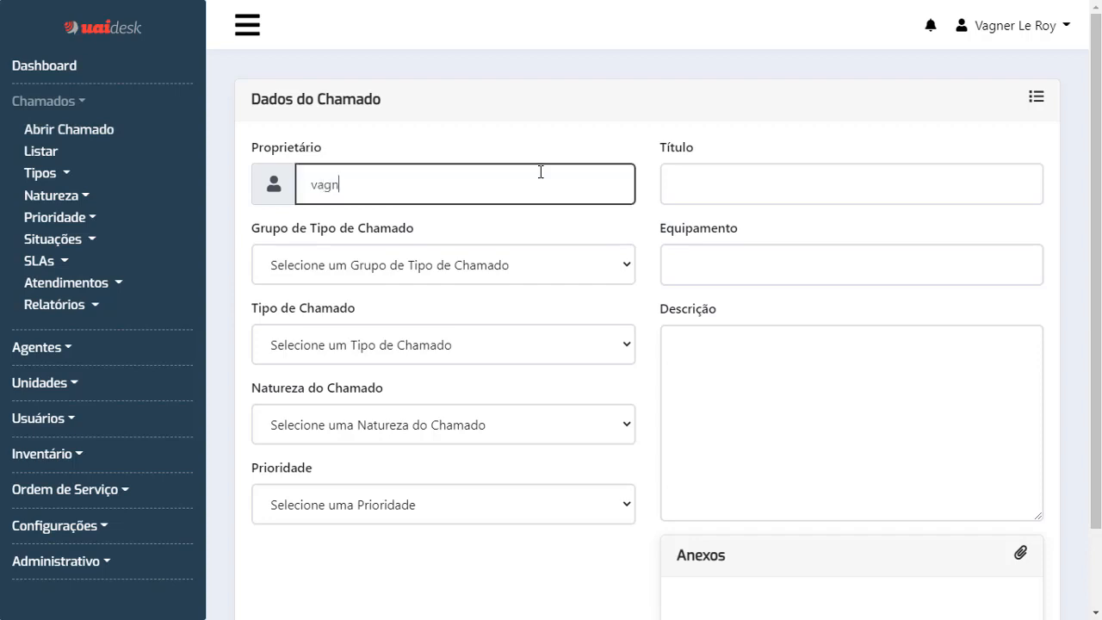
{"action": "type", "text": "er"}
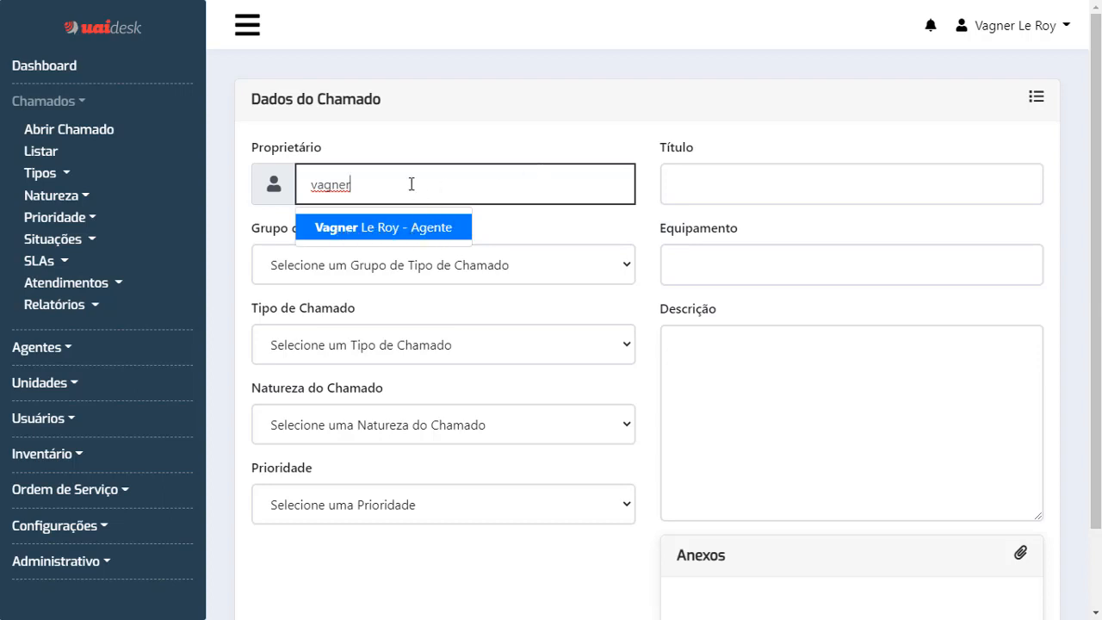
{"action": "left_click_drag", "start_coordinate": [410, 182], "coordinate": [267, 172]}
{"action": "type", "text": "joao"}
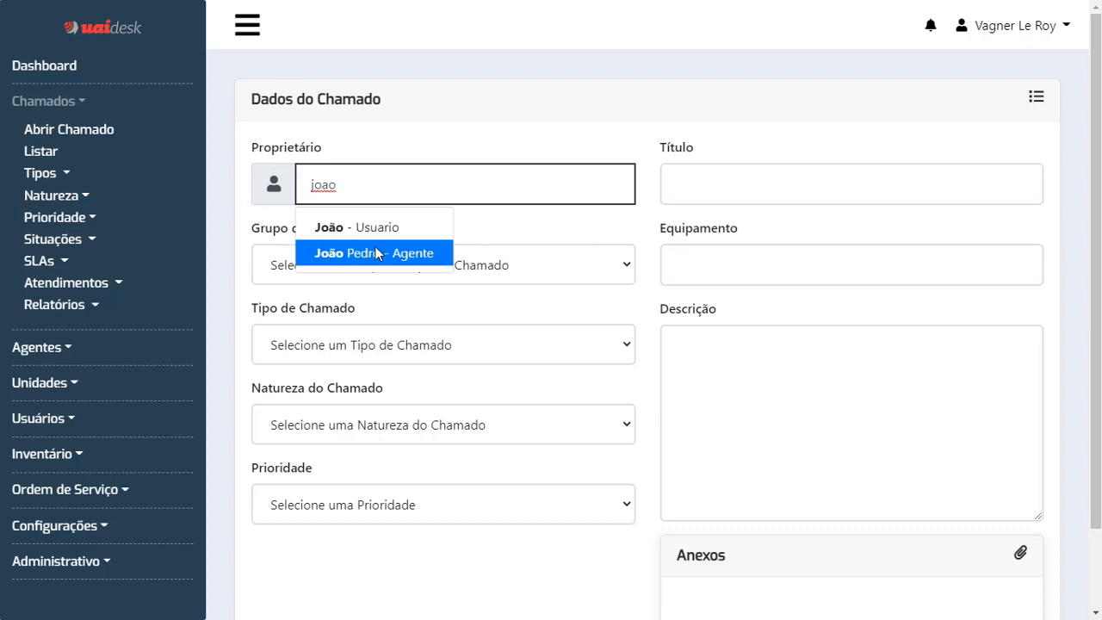
- Set the ticket's Proprietário to the signed-in agent and its Unidade to Matriz
{"action": "left_click_drag", "start_coordinate": [386, 188], "coordinate": [269, 184]}
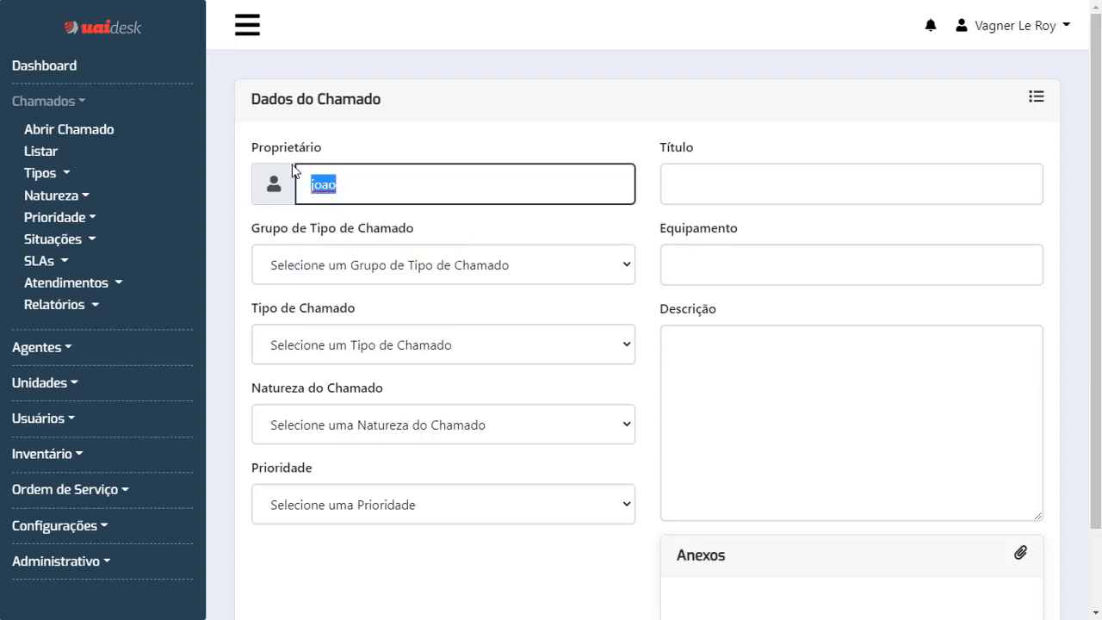
{"action": "key", "text": "BackSpace"}
{"action": "type", "text": "vagner"}
{"action": "left_click", "coordinate": [455, 227]}
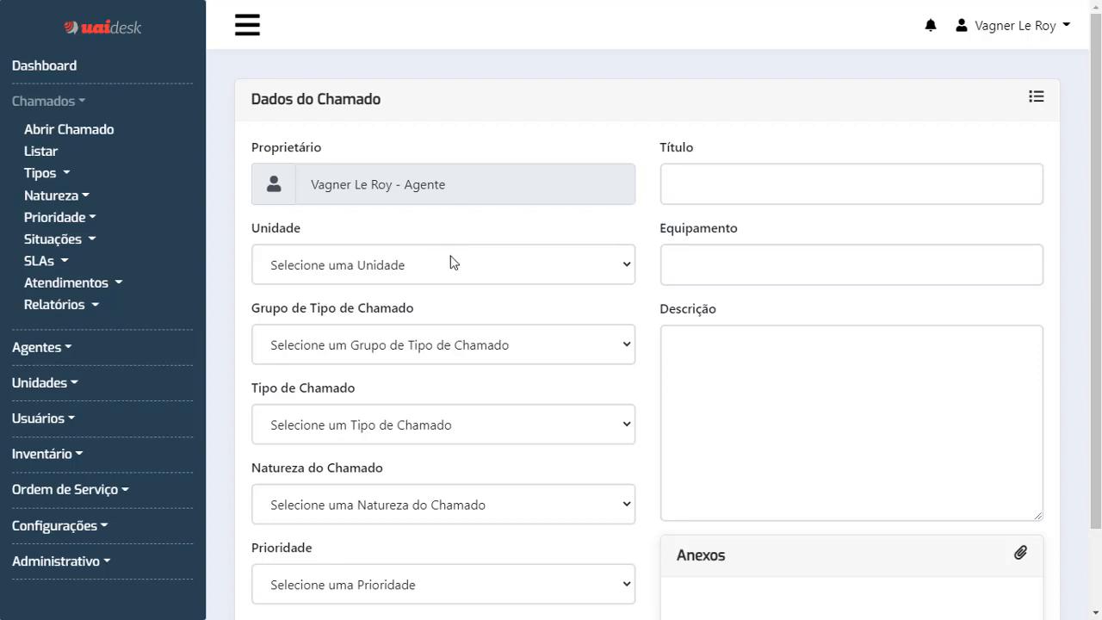
{"action": "left_click", "coordinate": [450, 262]}
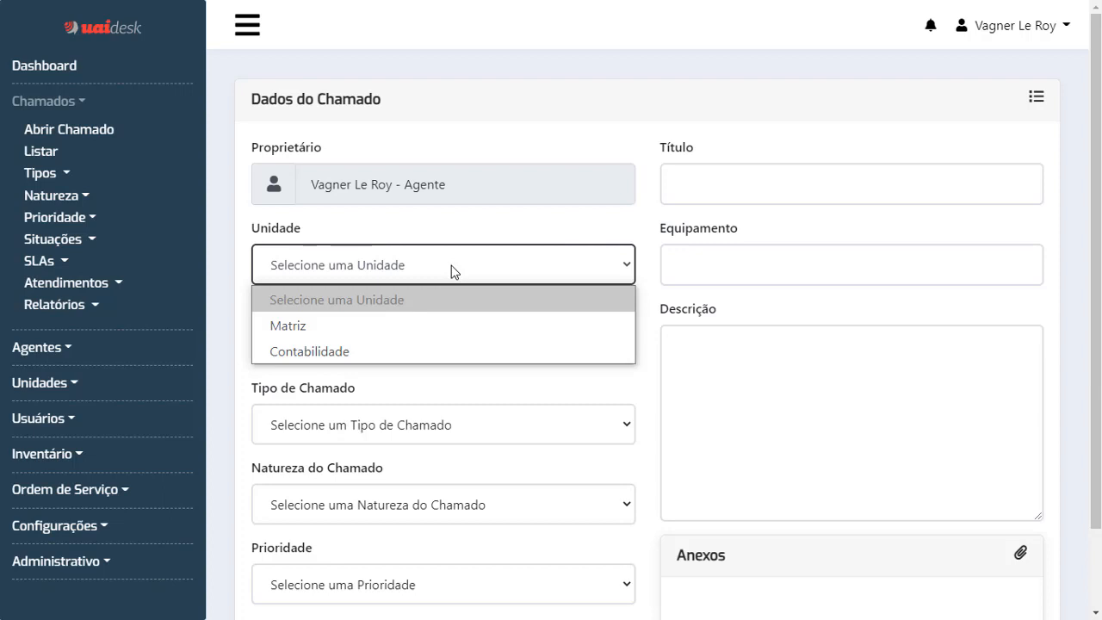
{"action": "left_click", "coordinate": [427, 327]}
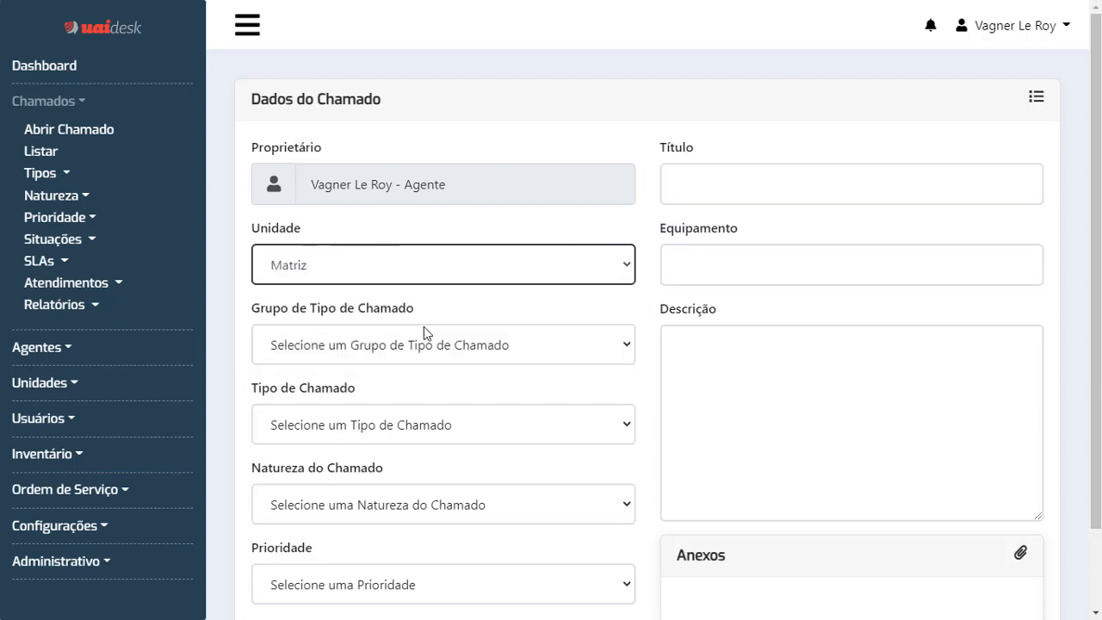
- Set the Grupo de Tipo de Chamado to Informática and the Tipo de Chamado to Rede
{"action": "left_click", "coordinate": [394, 354]}
{"action": "left_click", "coordinate": [394, 402]}
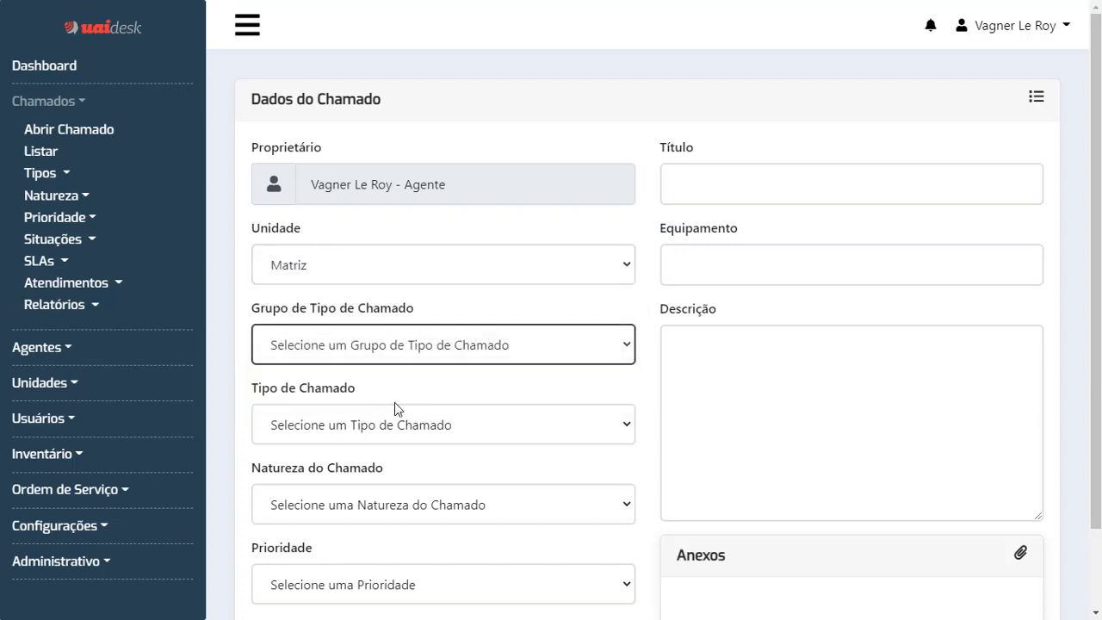
{"action": "left_click", "coordinate": [438, 424]}
{"action": "left_click", "coordinate": [397, 531]}
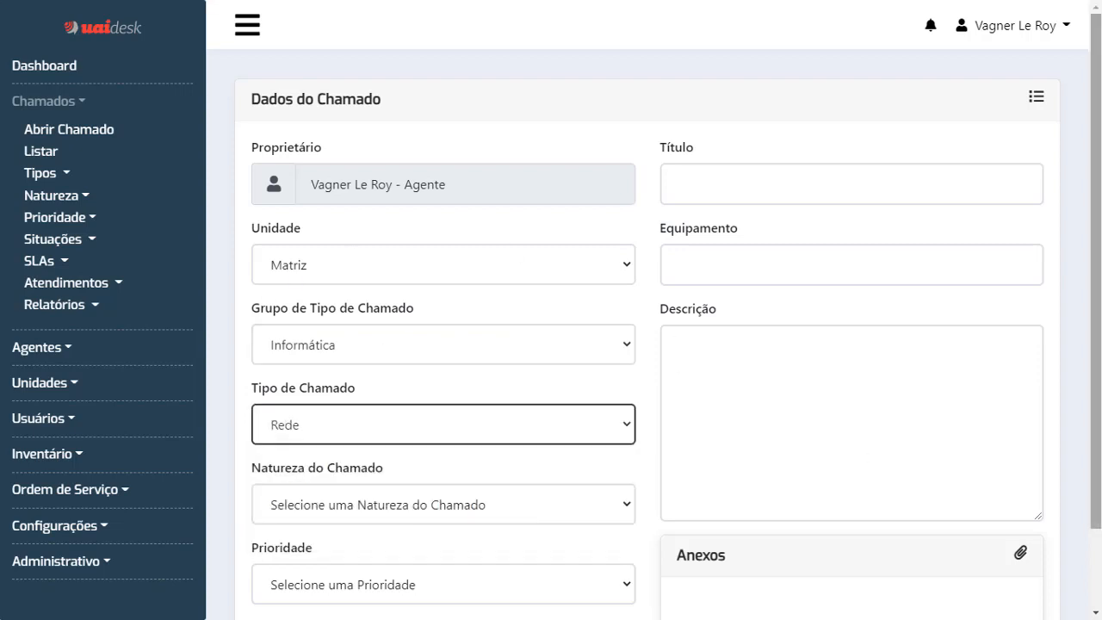
- Set the ticket's Natureza do Chamado to Técnica and its Prioridade to Média
{"action": "scroll", "coordinate": [315, 310], "scroll_direction": "down", "scroll_amount": 1}
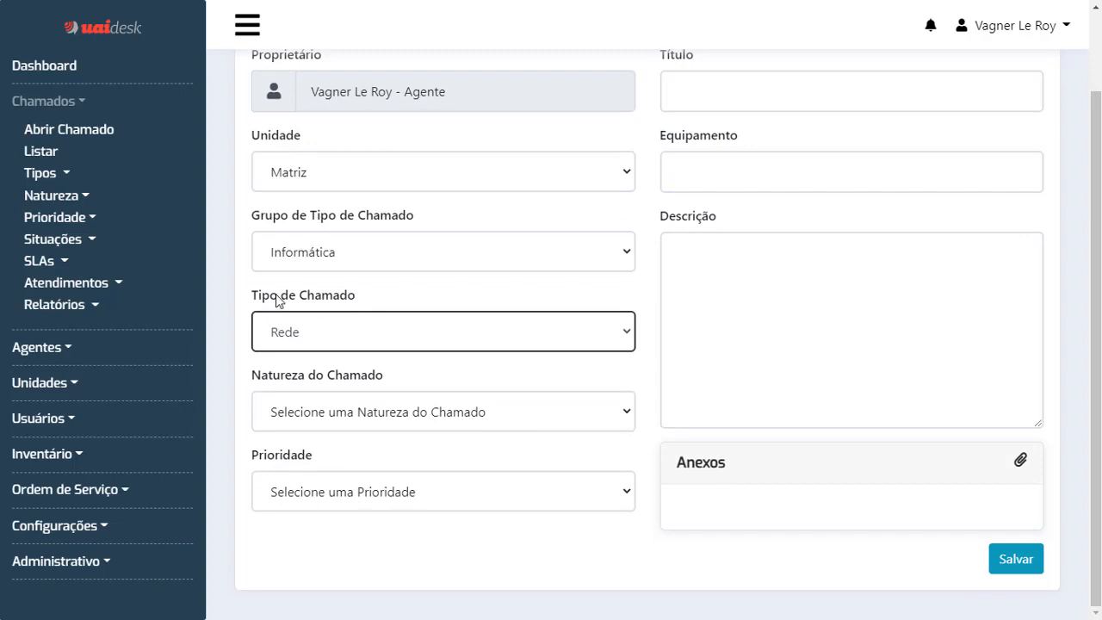
{"action": "left_click", "coordinate": [397, 412]}
{"action": "left_click", "coordinate": [369, 494]}
{"action": "left_click", "coordinate": [444, 499]}
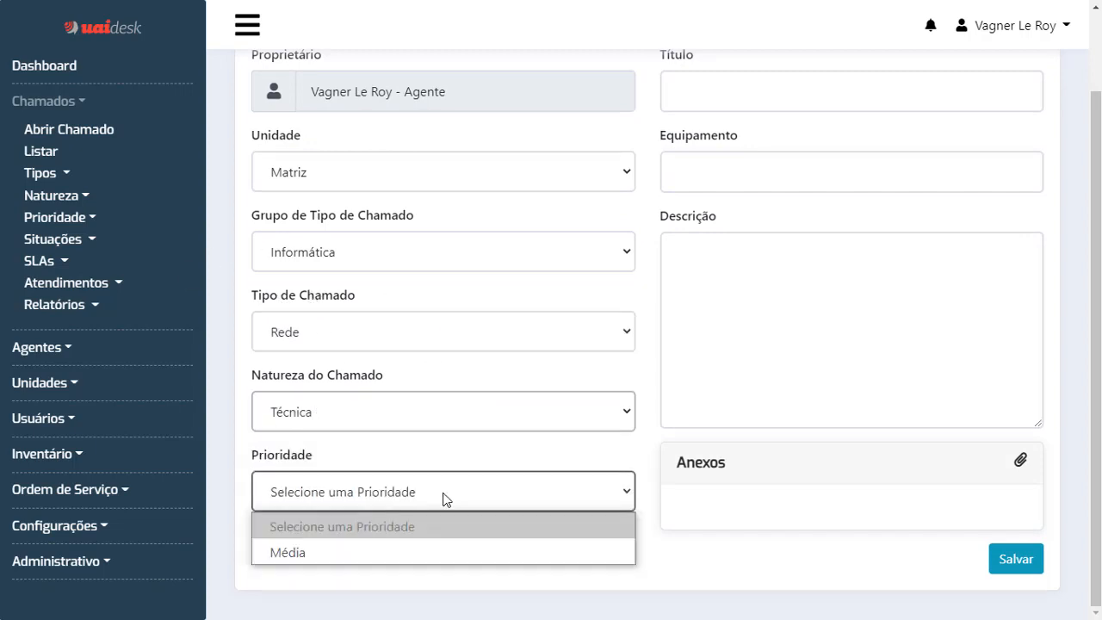
{"action": "left_click", "coordinate": [413, 550]}
- Enter "Micro não entra em rede" as the ticket's Título and PC001 as the Equipamento
{"action": "scroll", "coordinate": [696, 216], "scroll_direction": "up", "scroll_amount": 1}
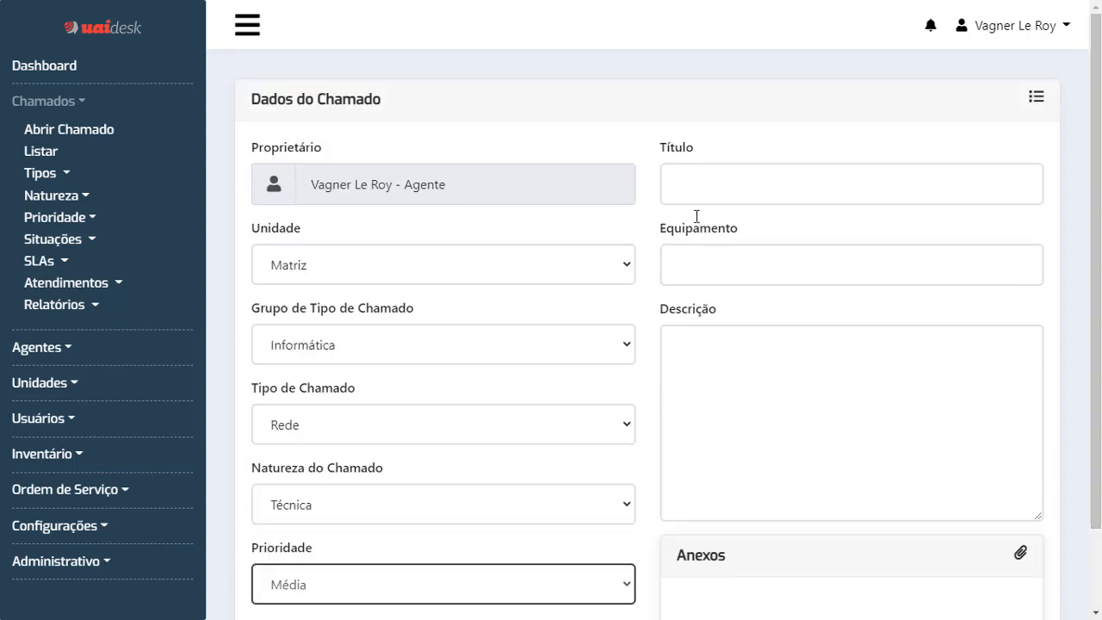
{"action": "left_click", "coordinate": [696, 189]}
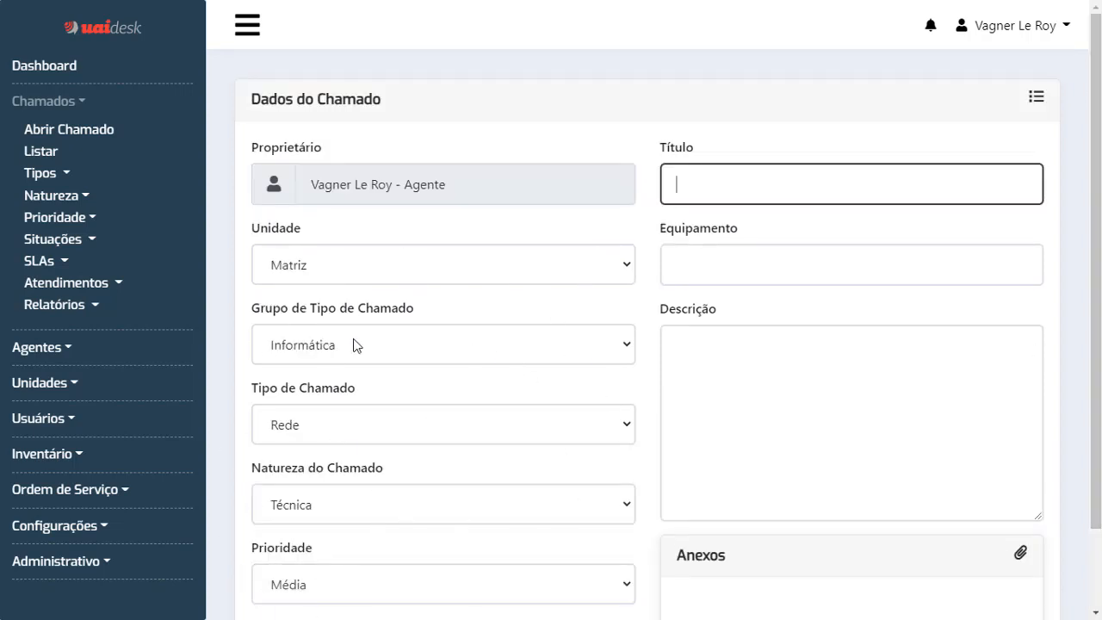
{"action": "left_click", "coordinate": [357, 591]}
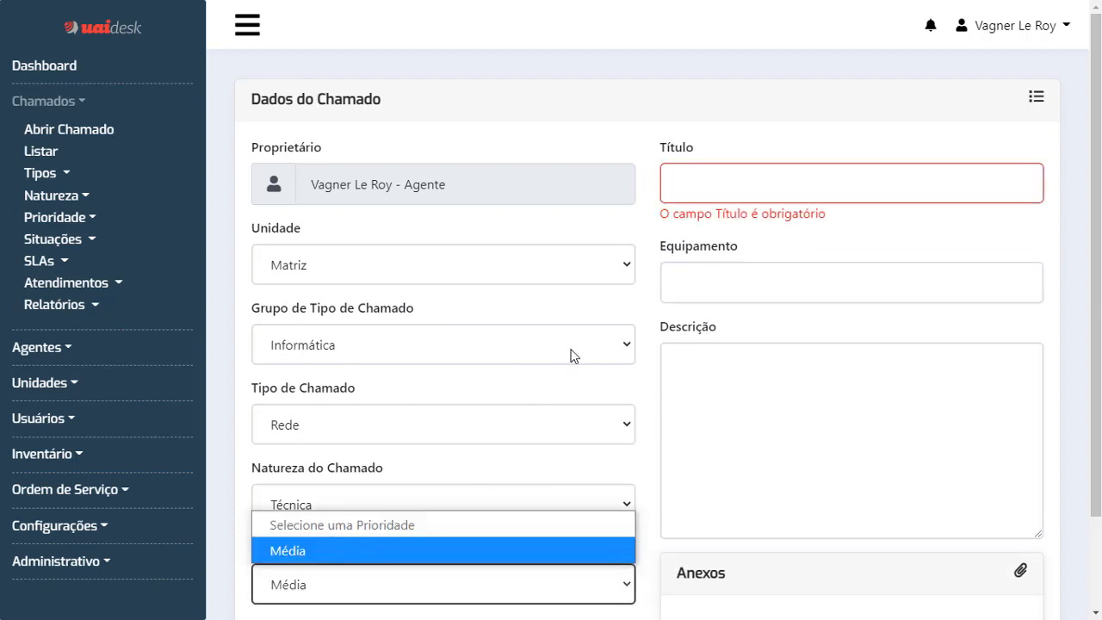
{"action": "left_click", "coordinate": [722, 193]}
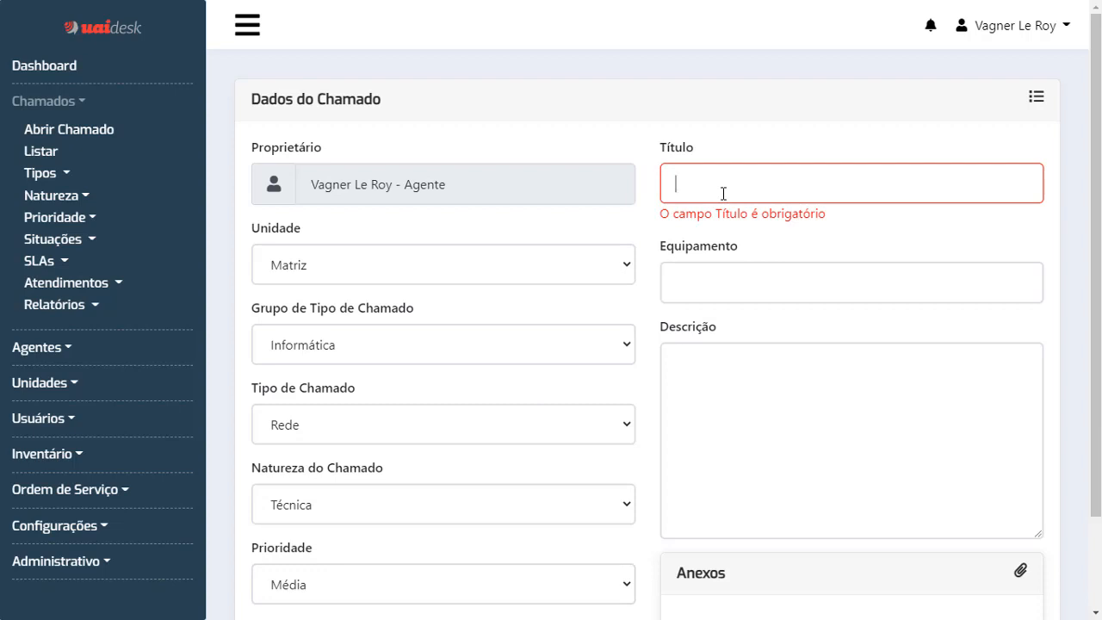
{"action": "type", "text": "Micro não "}
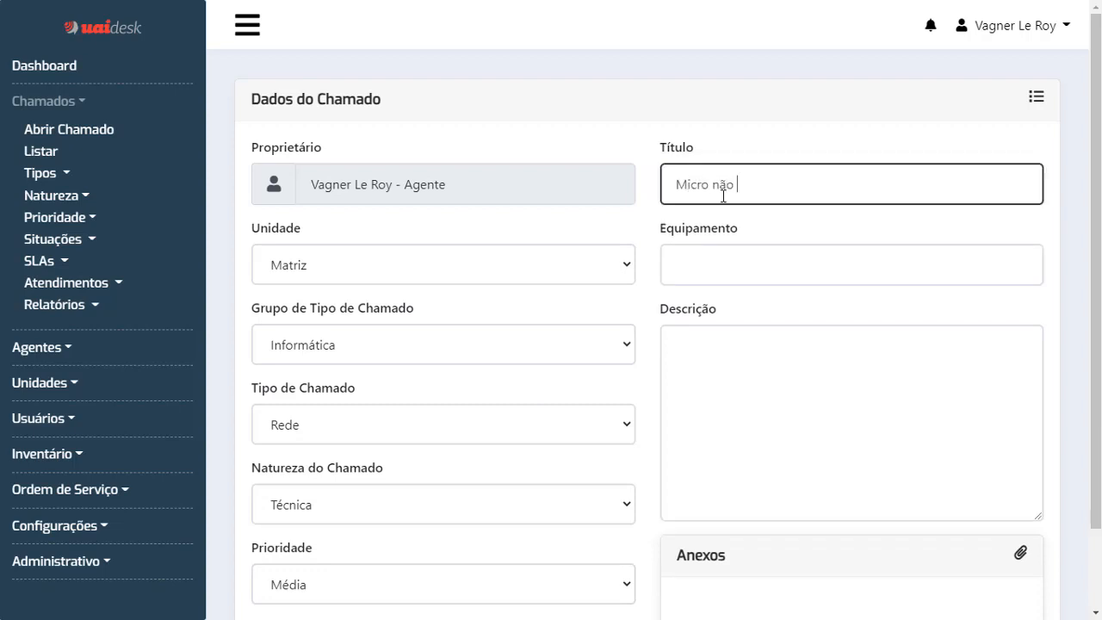
{"action": "type", "text": "entra em rede"}
{"action": "key", "text": "Tab"}
{"action": "type", "text": "PC001"}
{"action": "key", "text": "Tab"}
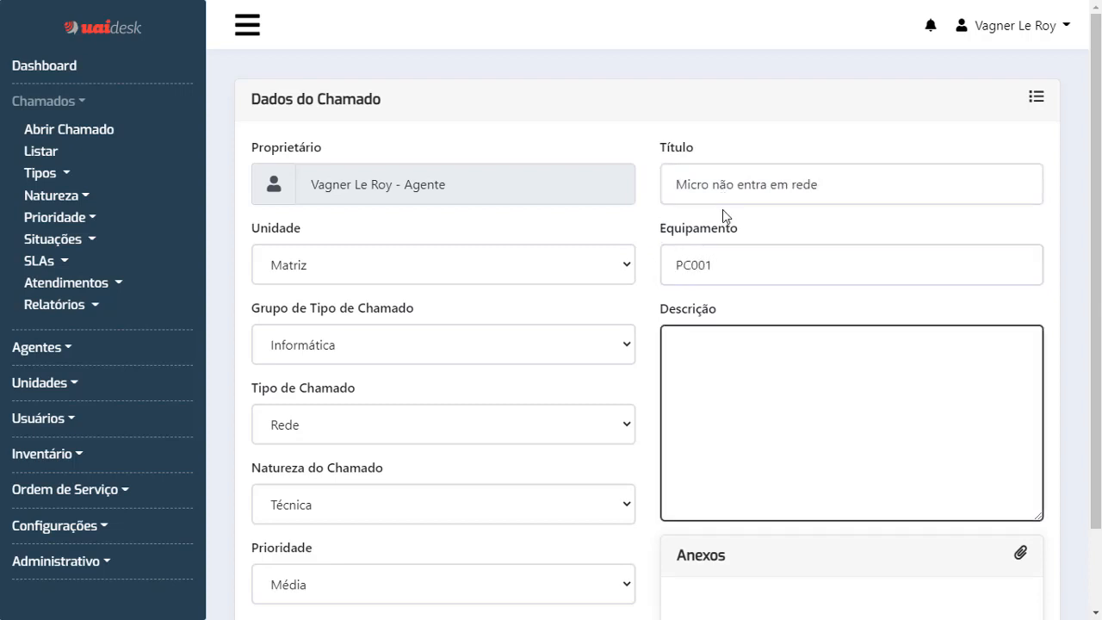
- Fill in the Descrição with "Após atualização do sistema operacional, micro não entra na rede."
{"action": "type", "text": "Após atualização d"}
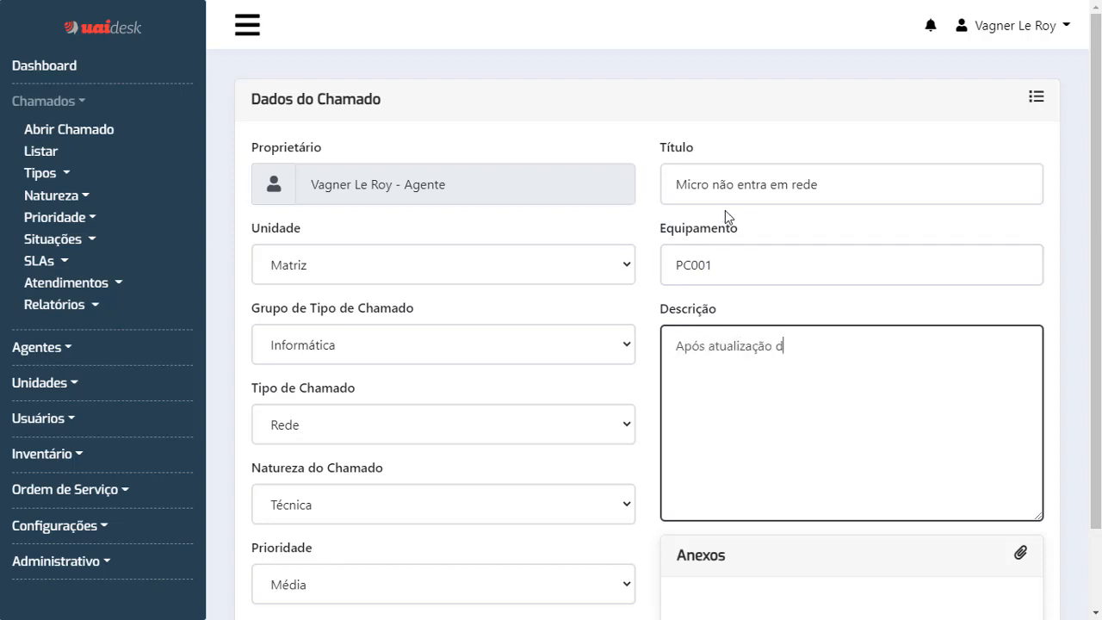
{"action": "type", "text": "o sistema operac"}
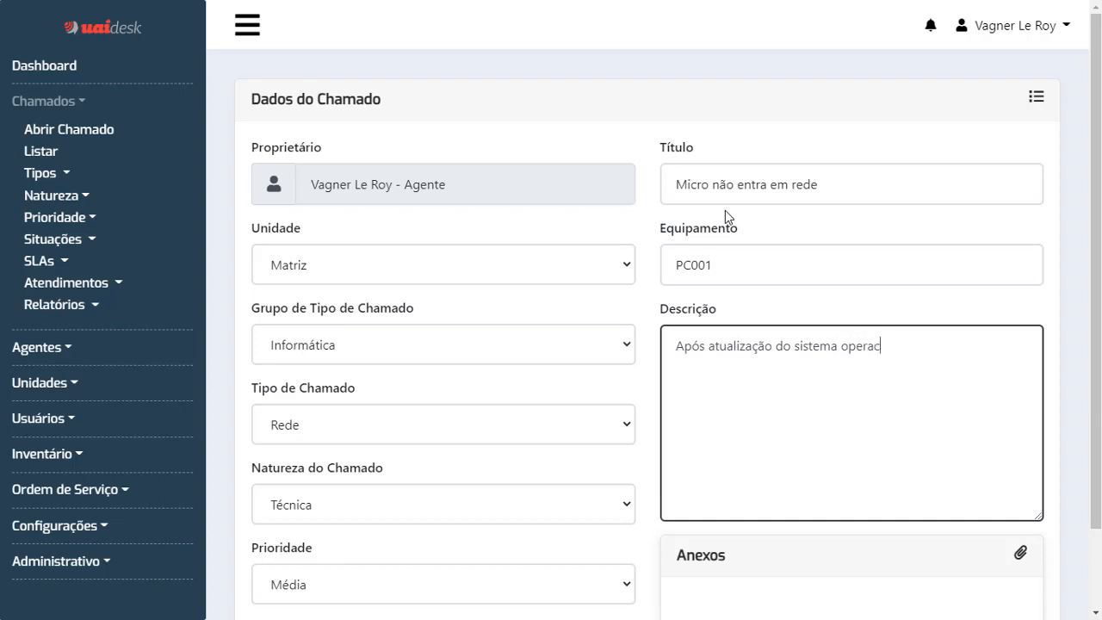
{"action": "type", "text": "ional, micro não entra na inte"}
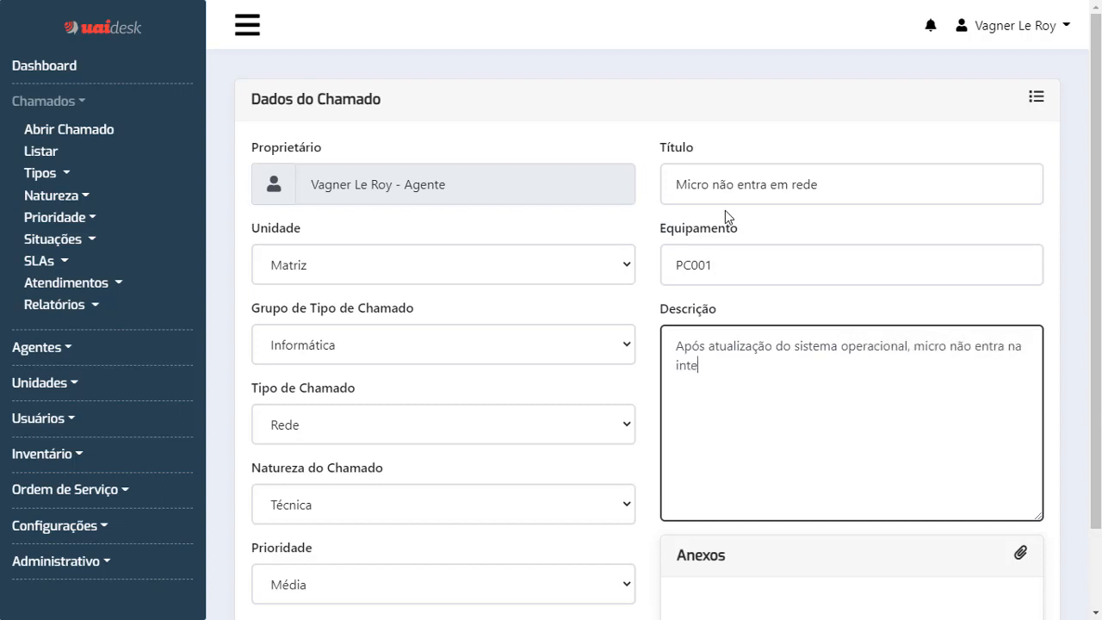
{"action": "key", "text": "BackSpace"}
{"action": "key", "text": "BackSpace"}
{"action": "key", "text": "BackSpace"}
{"action": "key", "text": "BackSpace"}
{"action": "type", "text": "rede."}
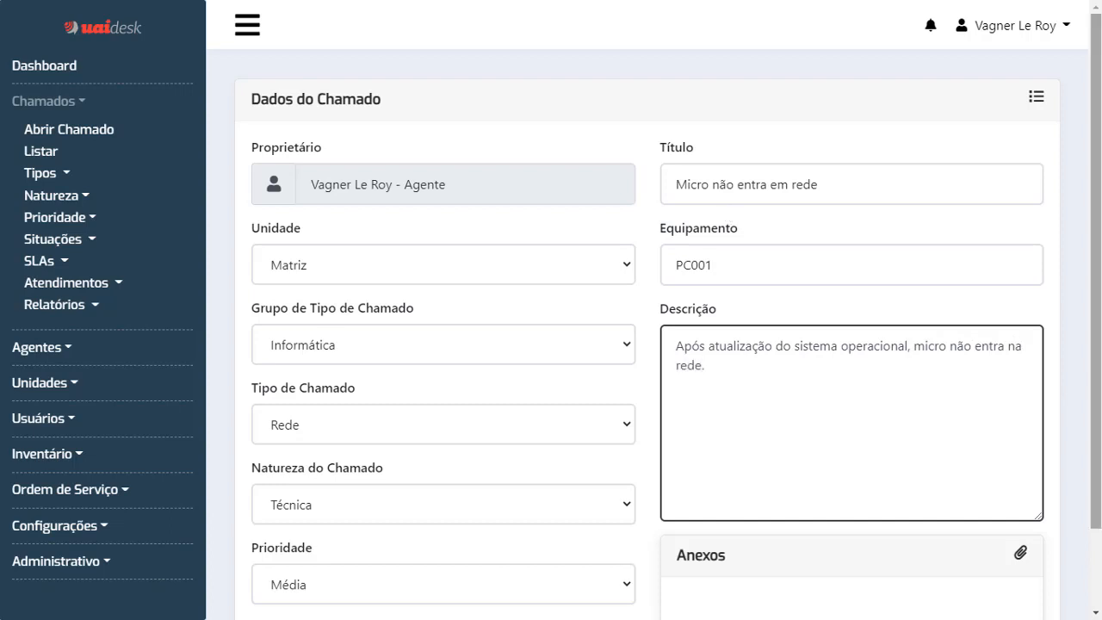
- Save the new ticket without attaching any file
{"action": "scroll", "coordinate": [1020, 469], "scroll_direction": "down", "scroll_amount": 2}
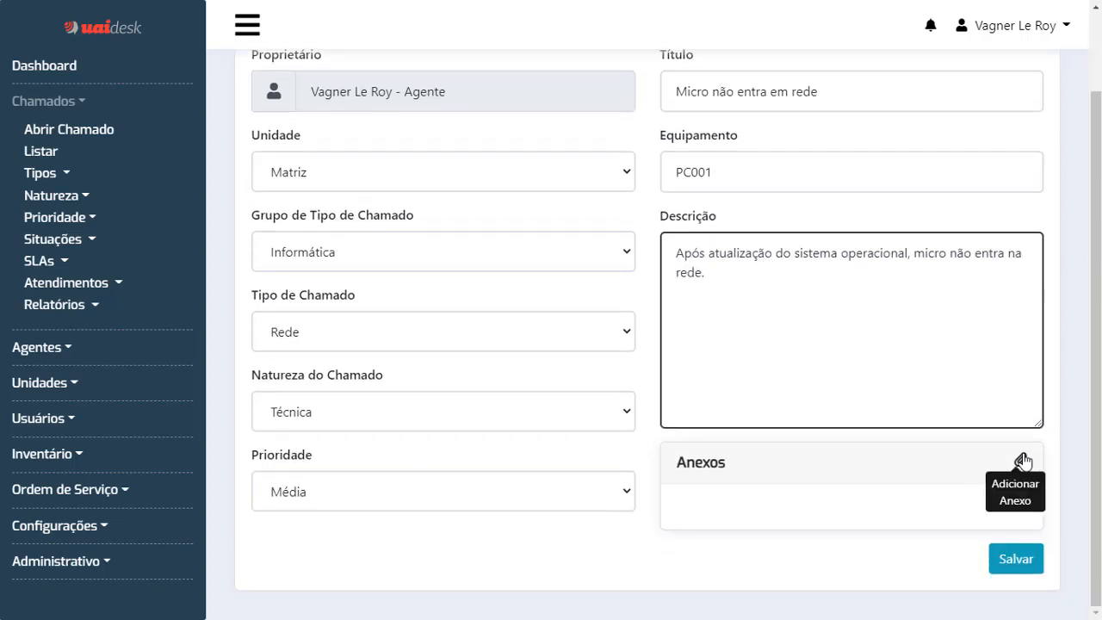
{"action": "left_click", "coordinate": [1020, 466]}
{"action": "left_click", "coordinate": [733, 49]}
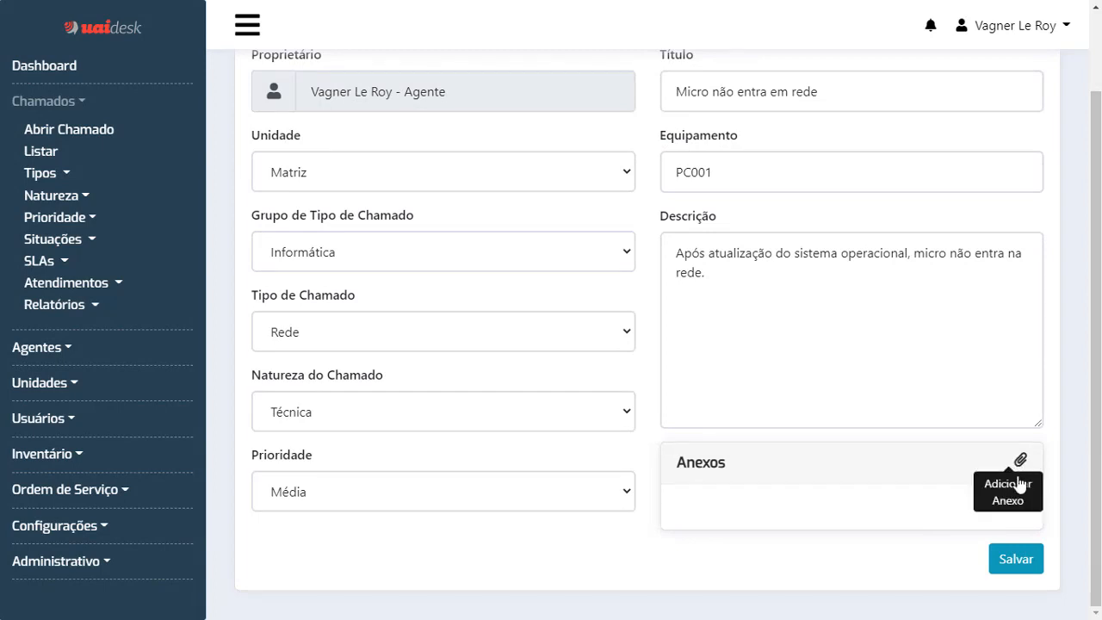
{"action": "left_click", "coordinate": [1003, 563]}
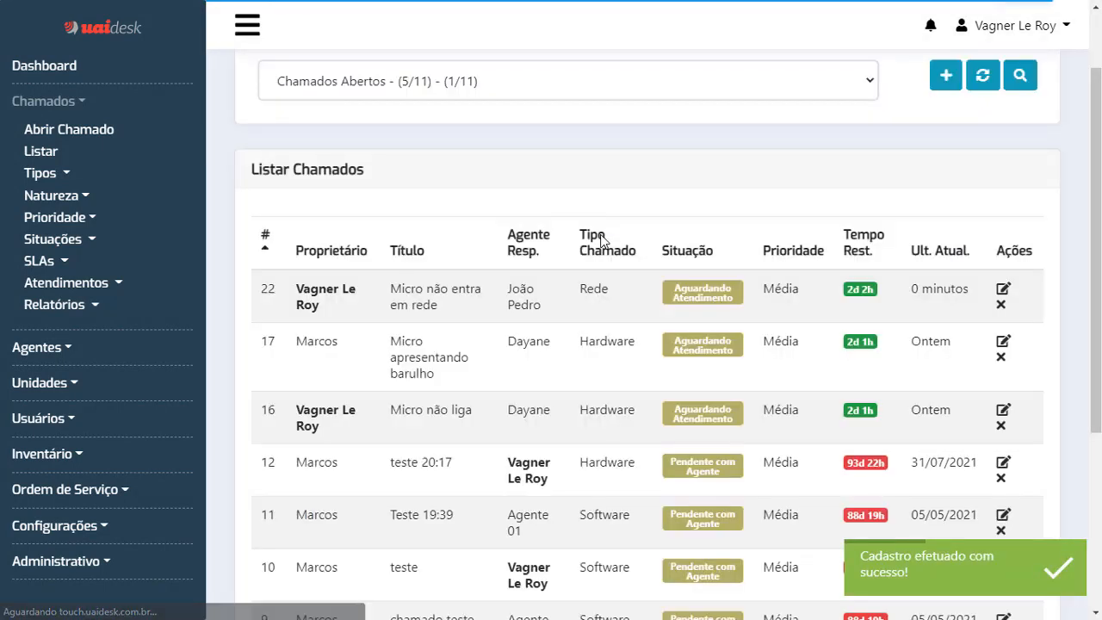
- Examine the new ticket's row in the list, including its unit, owner details, responsible agent and deadline, and compare the deadline with an overdue ticket's
{"action": "left_click_drag", "start_coordinate": [1095, 235], "coordinate": [1091, 177]}
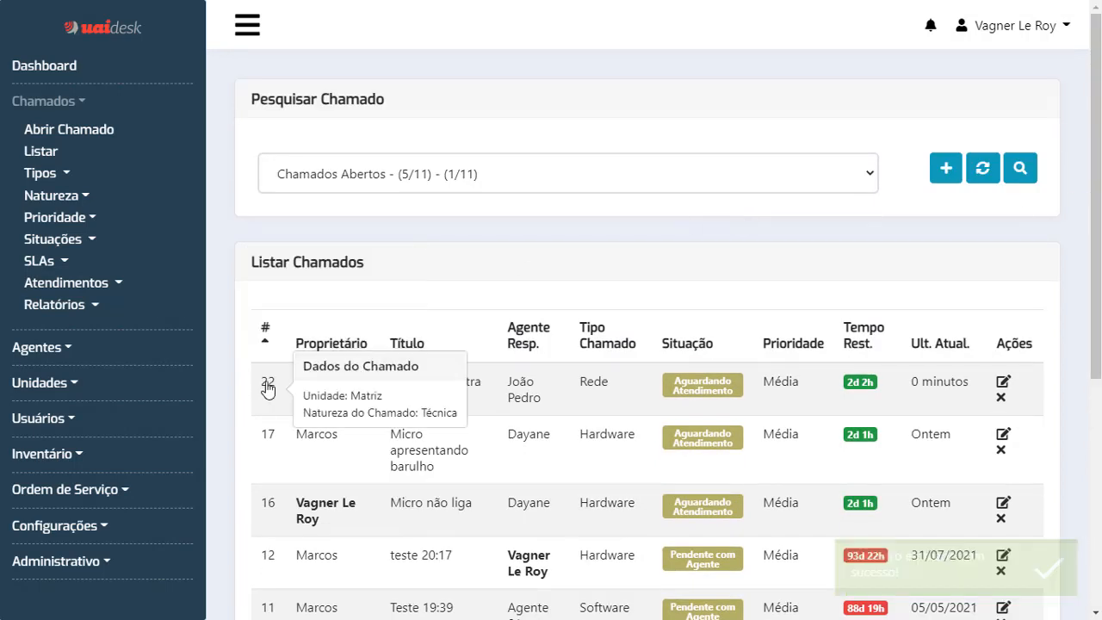
{"action": "mouse_move", "coordinate": [303, 387]}
{"action": "mouse_move", "coordinate": [266, 393]}
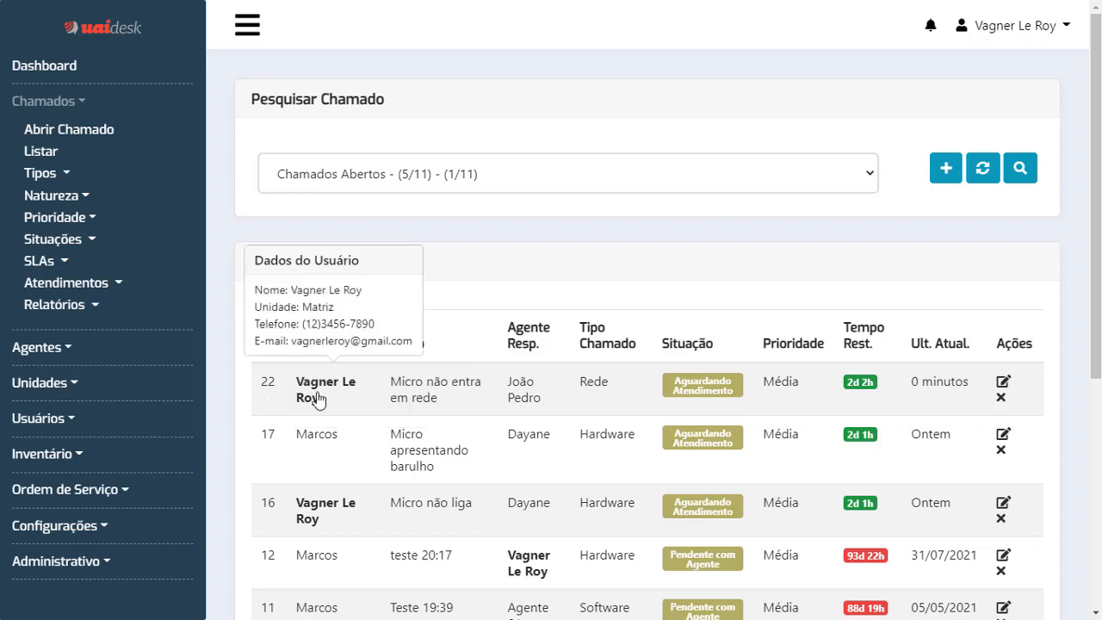
{"action": "mouse_move", "coordinate": [408, 397]}
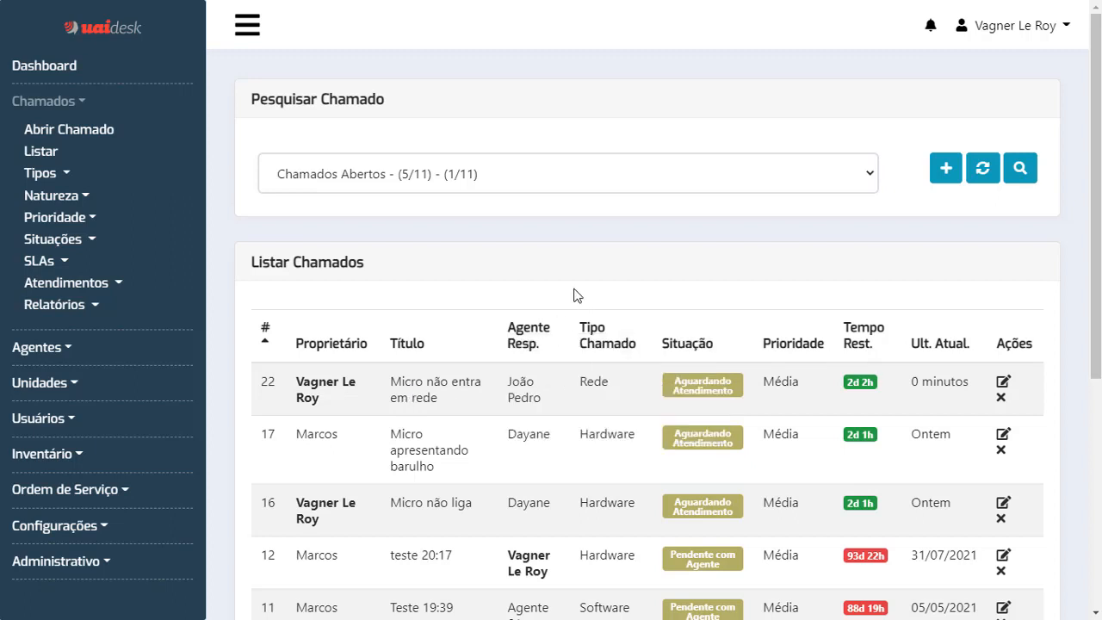
{"action": "mouse_move", "coordinate": [520, 387]}
{"action": "mouse_move", "coordinate": [853, 391]}
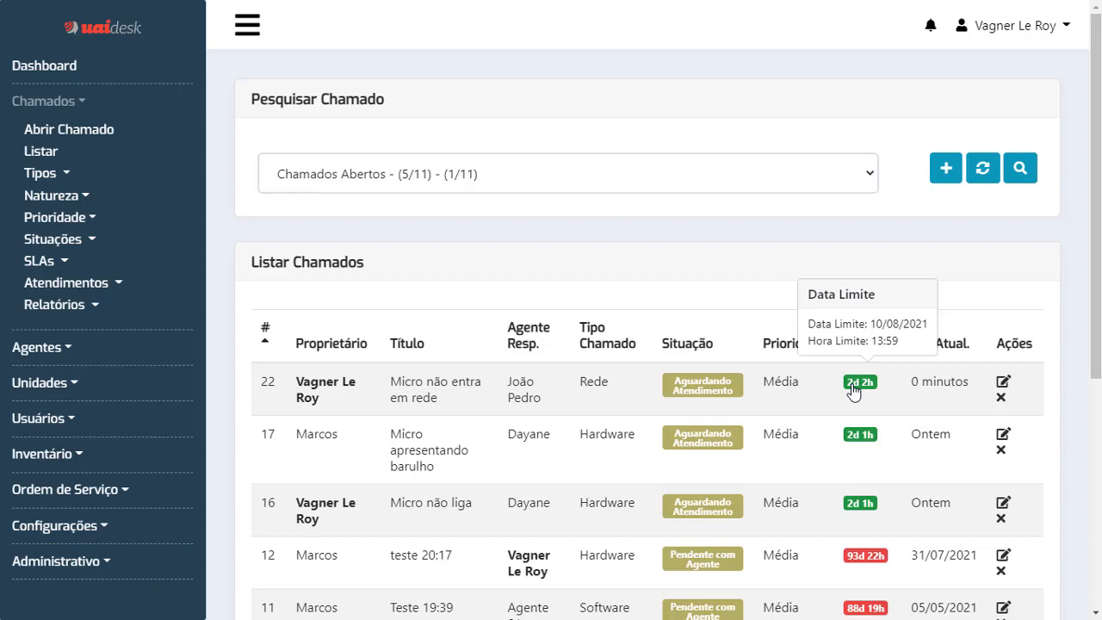
{"action": "mouse_move", "coordinate": [855, 558]}
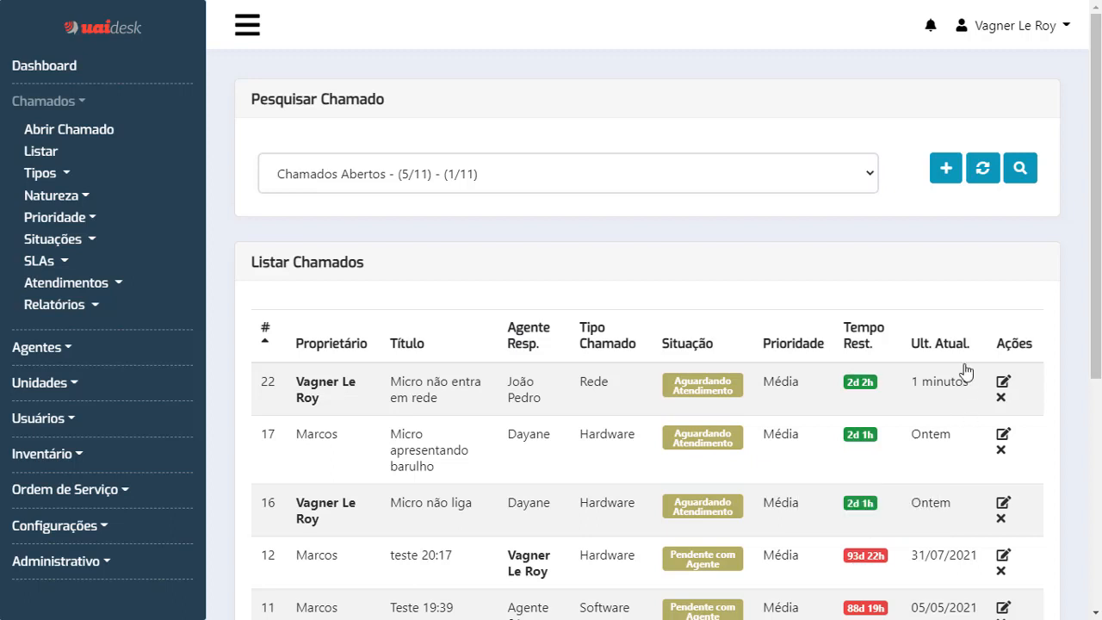
- Examine the ticket list's status filter options and browse both pages of the open tickets
{"action": "mouse_move", "coordinate": [951, 389]}
{"action": "left_click", "coordinate": [582, 176]}
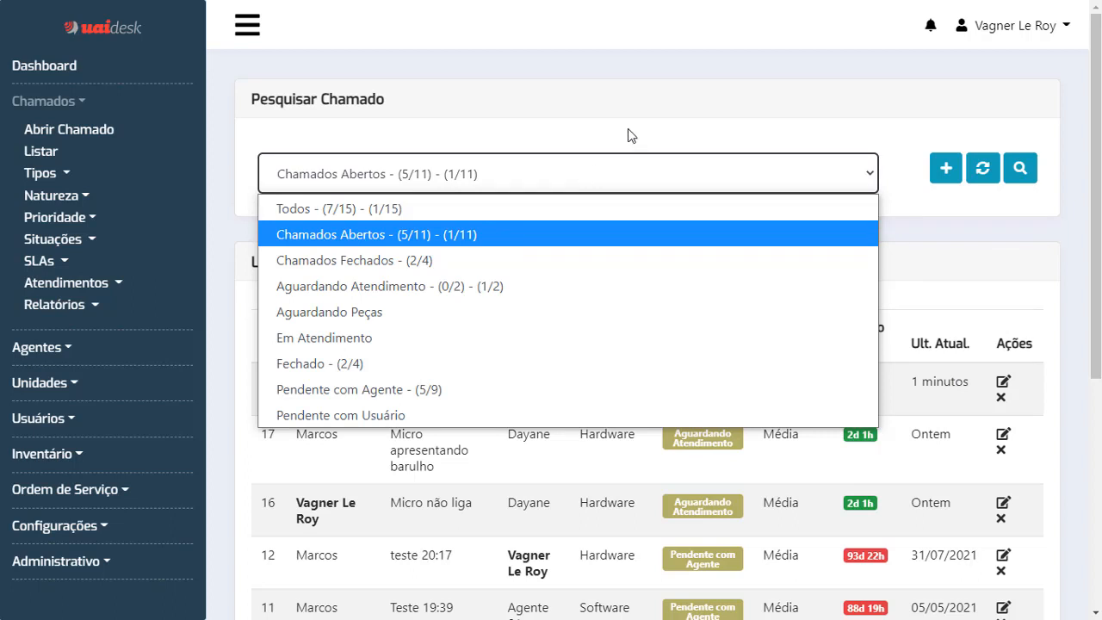
{"action": "left_click", "coordinate": [543, 135]}
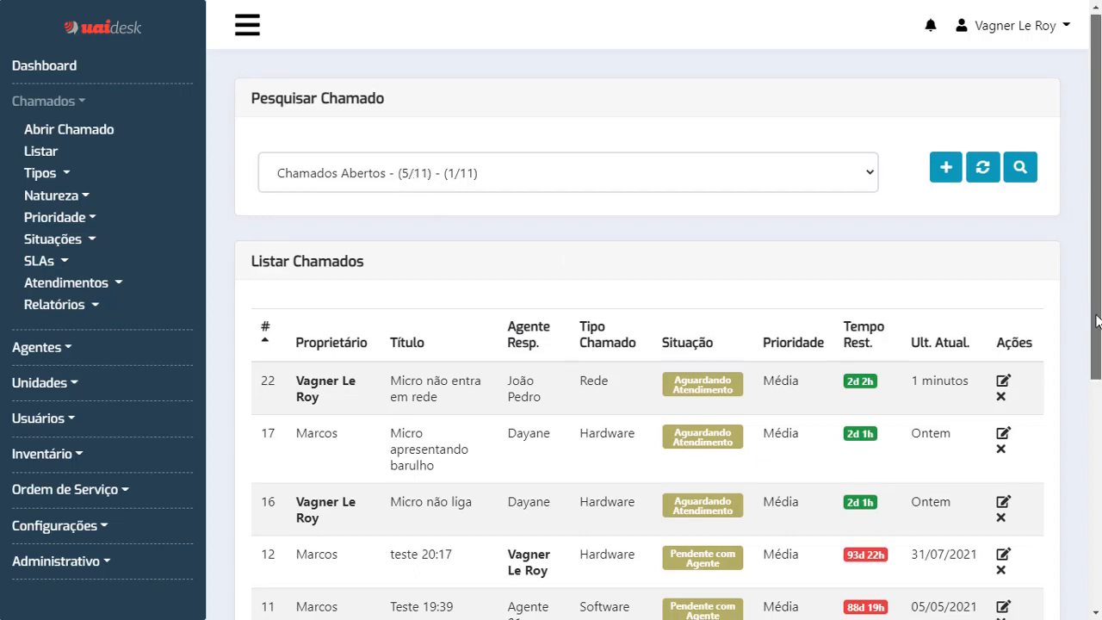
{"action": "scroll", "coordinate": [554, 522], "scroll_direction": "down", "scroll_amount": 2}
{"action": "mouse_move", "coordinate": [527, 437]}
{"action": "scroll", "coordinate": [527, 437], "scroll_direction": "down", "scroll_amount": 2}
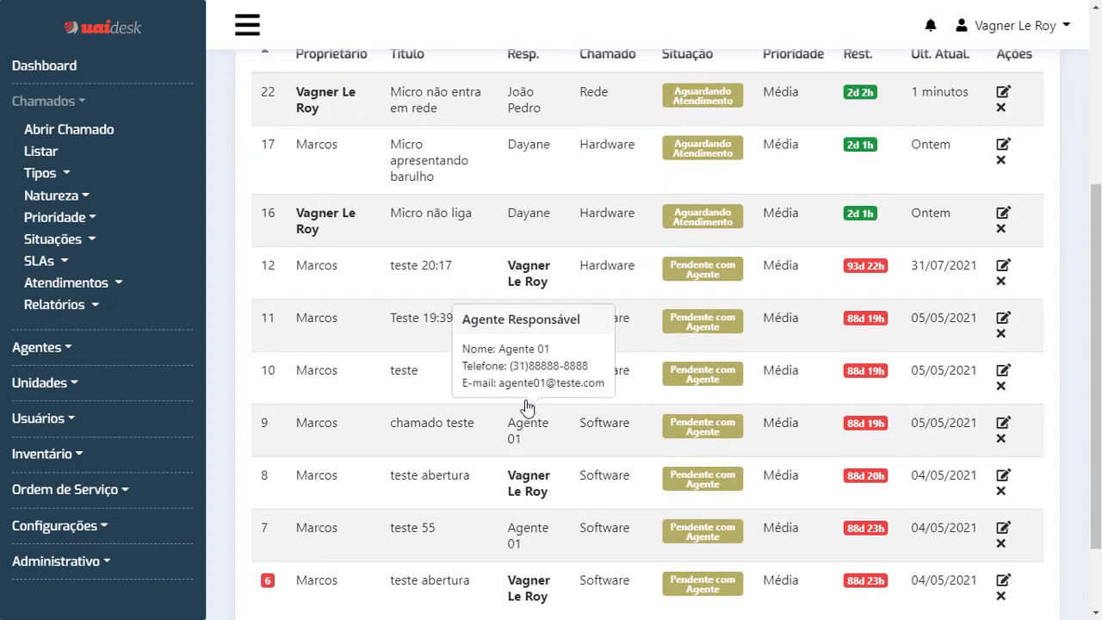
{"action": "scroll", "coordinate": [577, 526], "scroll_direction": "down", "scroll_amount": 2}
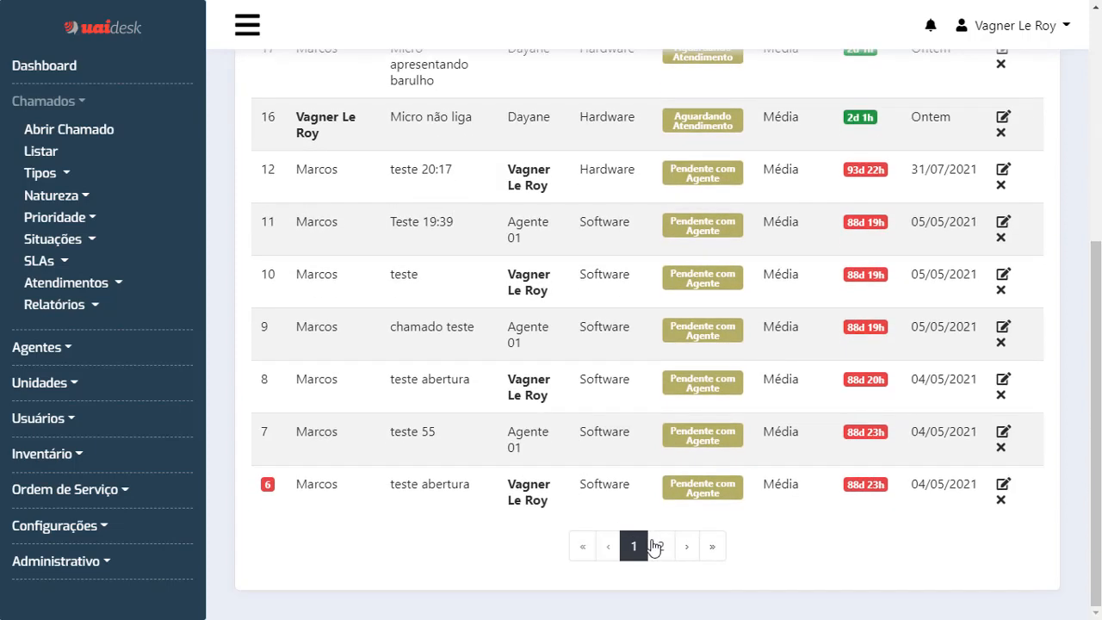
{"action": "left_click", "coordinate": [658, 546]}
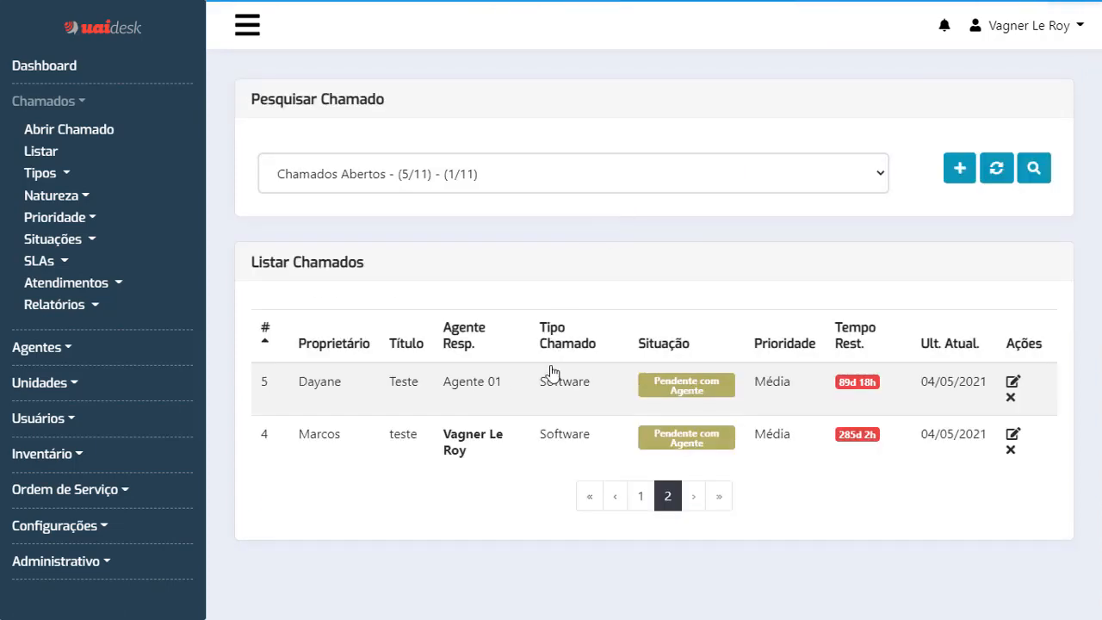
{"action": "left_click", "coordinate": [644, 499]}
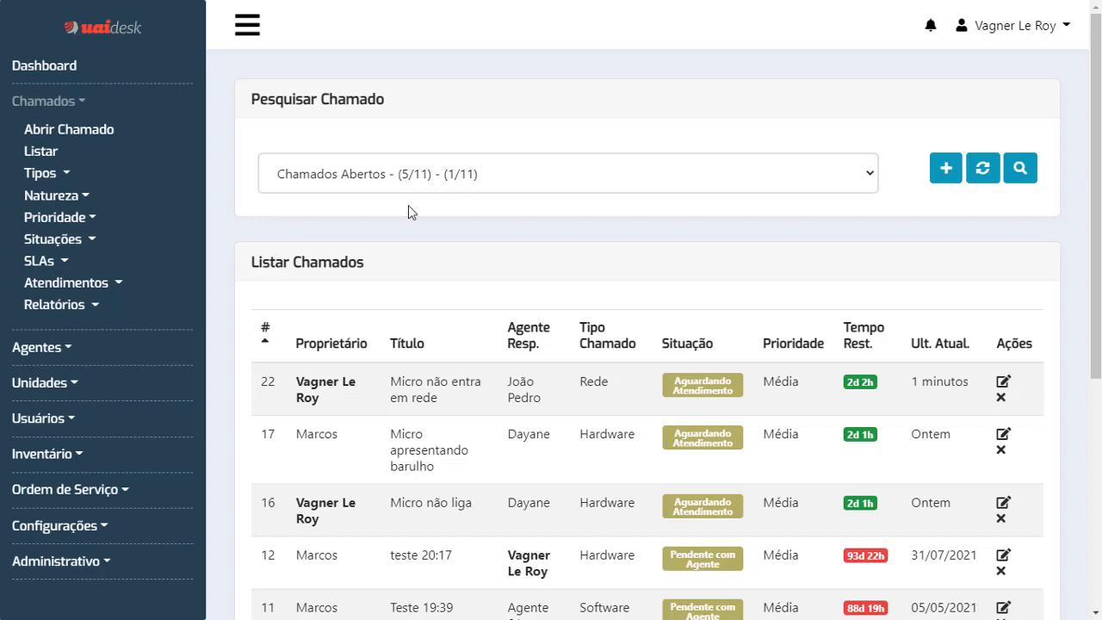
- Open the "Micro não entra em rede" ticket and review its print options for Anexos, Trâmites and Histórico without printing
{"action": "mouse_move", "coordinate": [307, 392]}
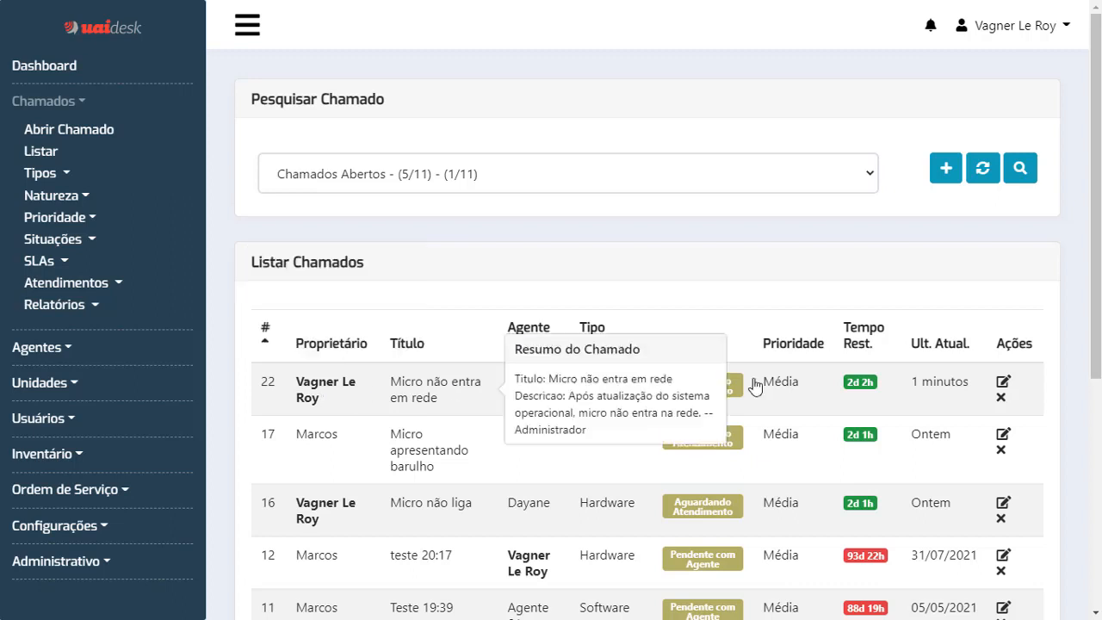
{"action": "left_click", "coordinate": [1004, 383]}
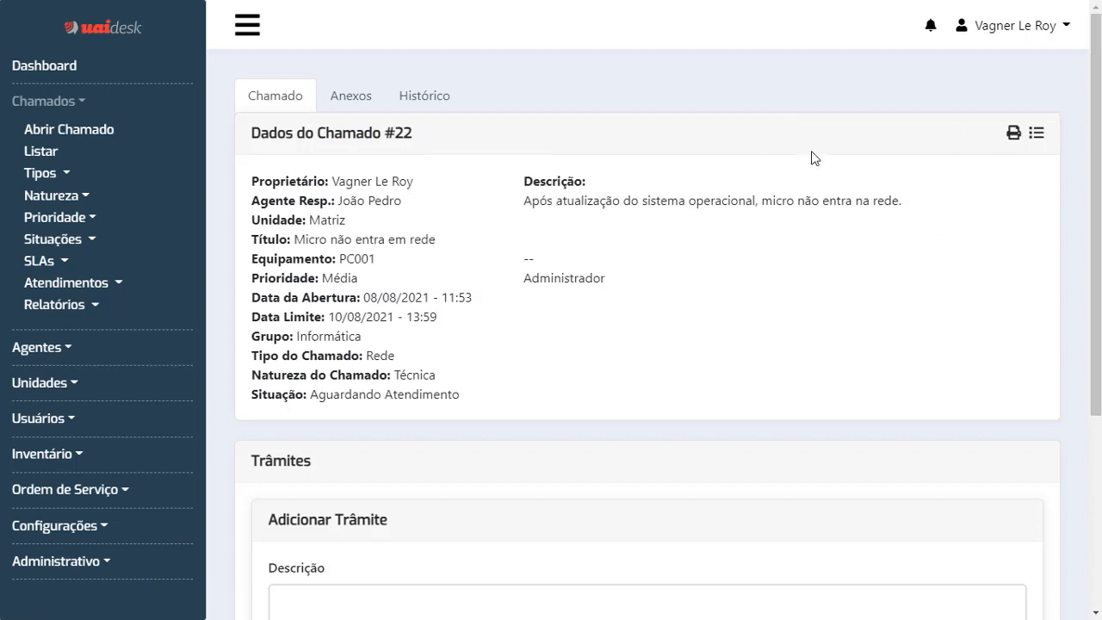
{"action": "left_click", "coordinate": [1014, 134]}
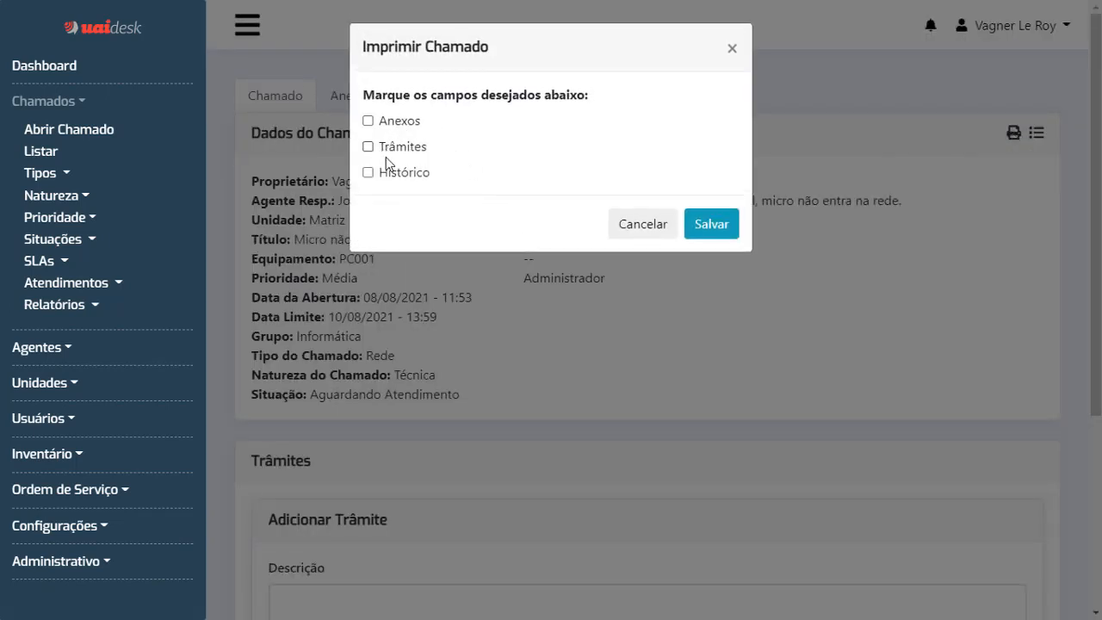
{"action": "left_click", "coordinate": [391, 126]}
{"action": "left_click", "coordinate": [390, 148]}
{"action": "left_click", "coordinate": [393, 173]}
{"action": "left_click", "coordinate": [645, 232]}
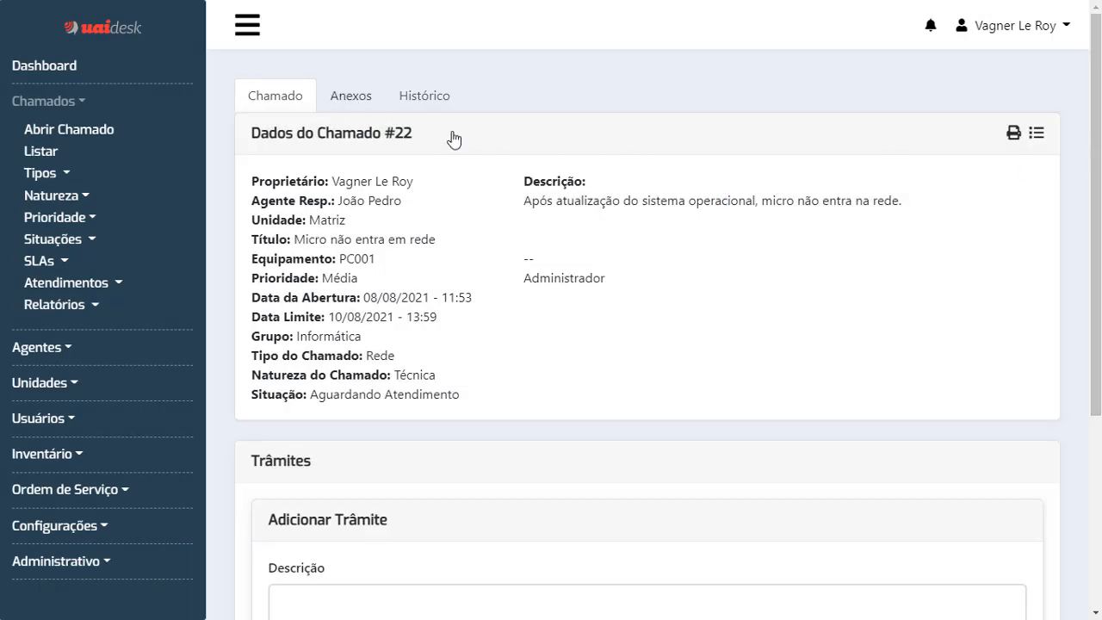
- Write "Trâmite de teste" as the Descrição of a new trâmite on the ticket
{"action": "scroll", "coordinate": [1062, 445], "scroll_direction": "down", "scroll_amount": 3}
{"action": "left_click", "coordinate": [361, 384]}
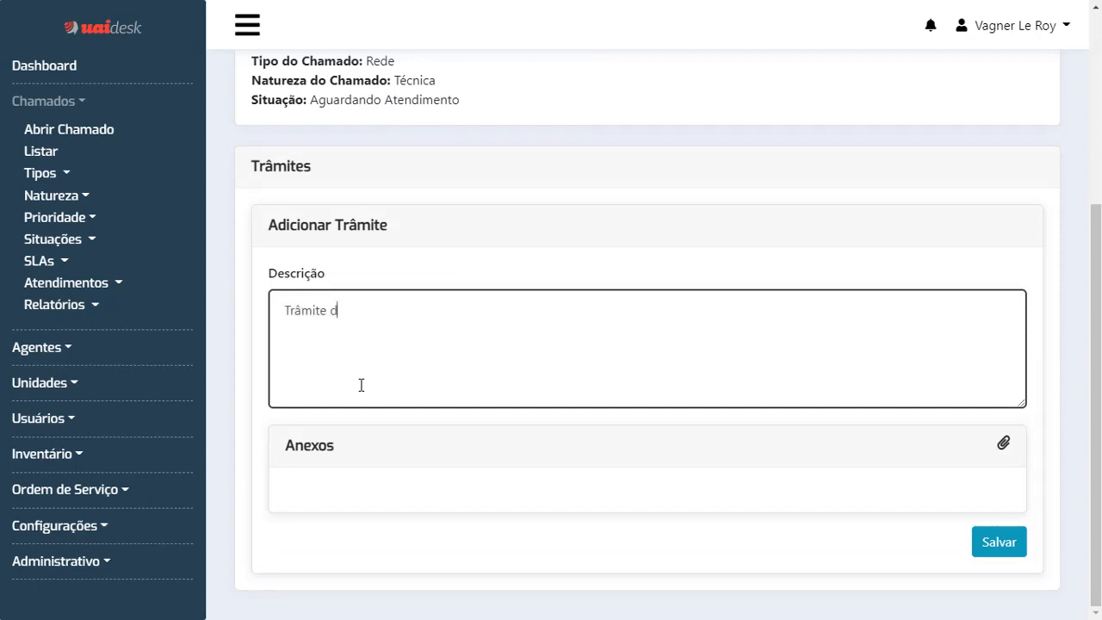
{"action": "type", "text": "Trâmite de teste"}
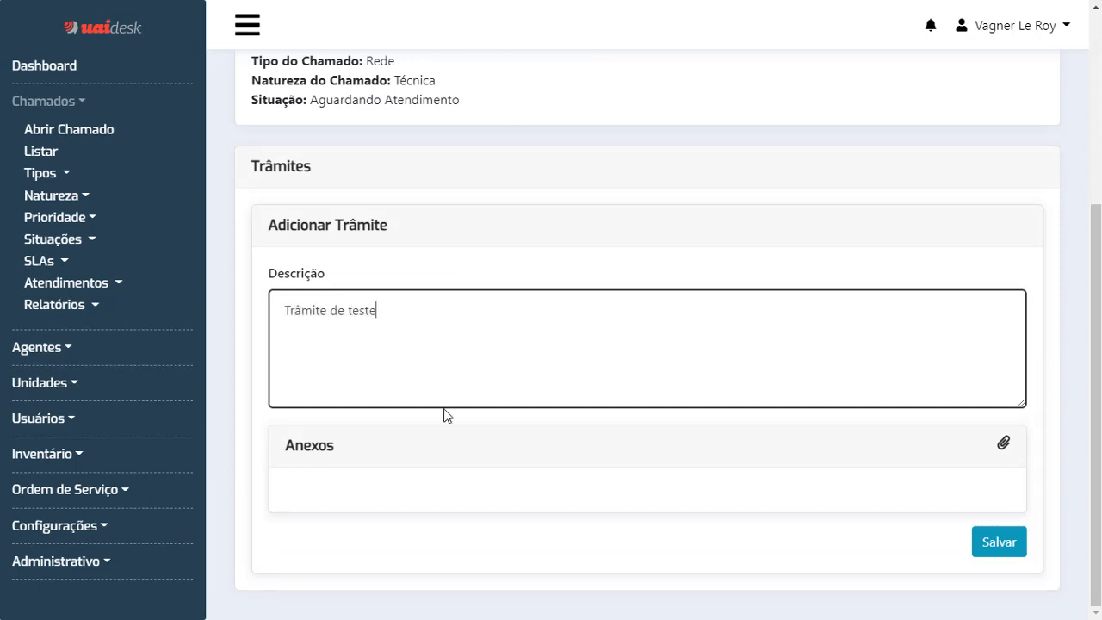
- Attach the file PICPAY TABLE.txt from the Área de Trabalho to the trâmite and save the trâmite
{"action": "left_click", "coordinate": [1003, 444]}
{"action": "left_click", "coordinate": [430, 98]}
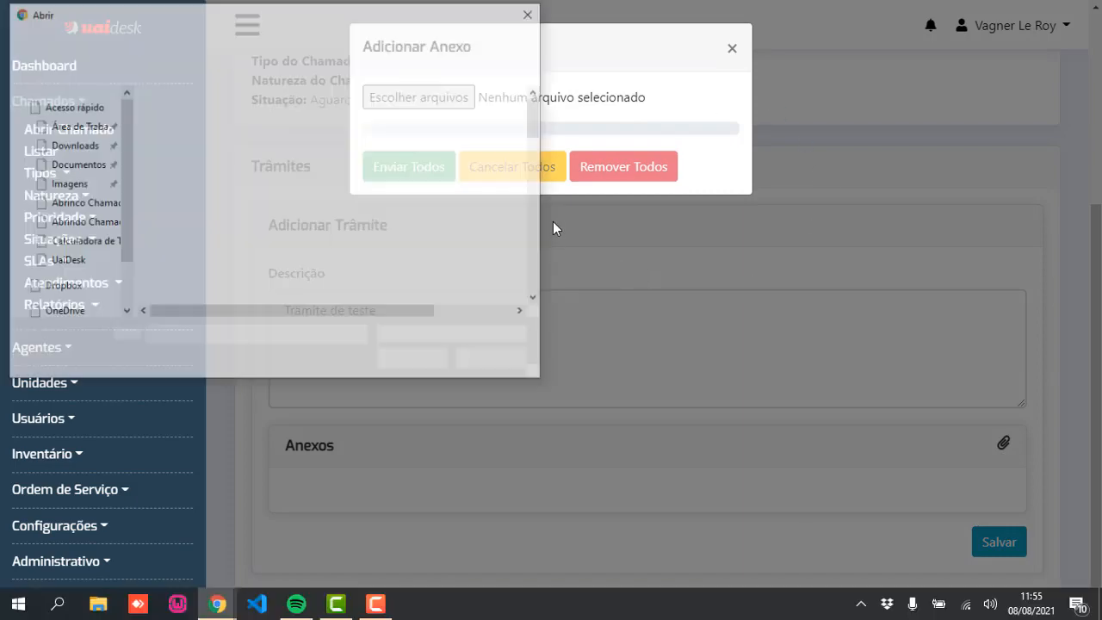
{"action": "left_click_drag", "start_coordinate": [536, 108], "coordinate": [507, 241]}
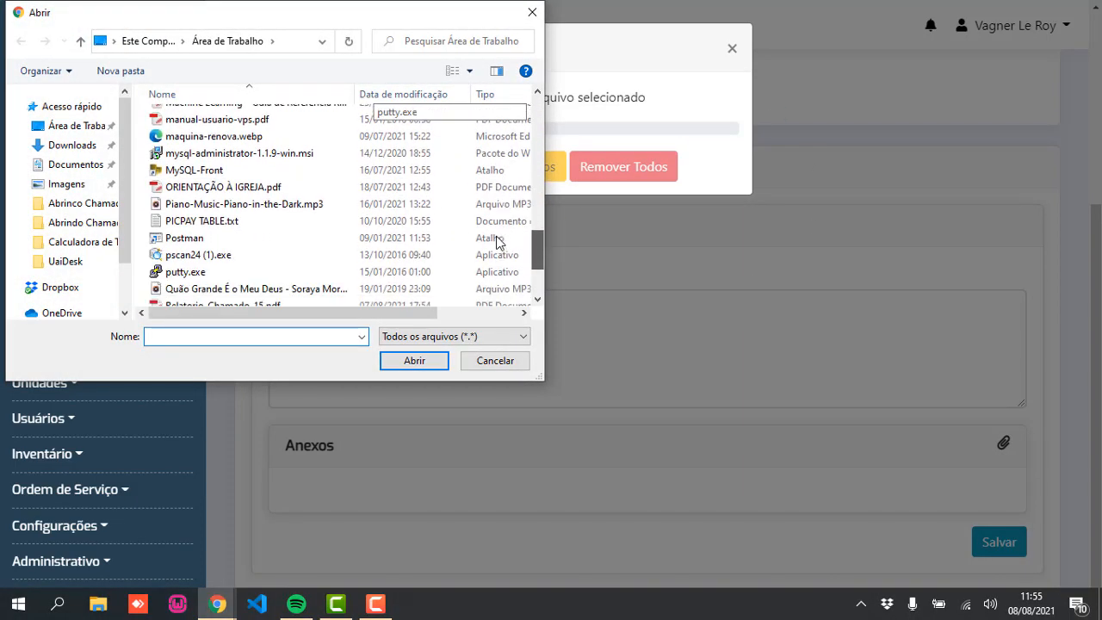
{"action": "left_click", "coordinate": [260, 217]}
{"action": "double_click", "coordinate": [260, 217]}
{"action": "left_click", "coordinate": [414, 219]}
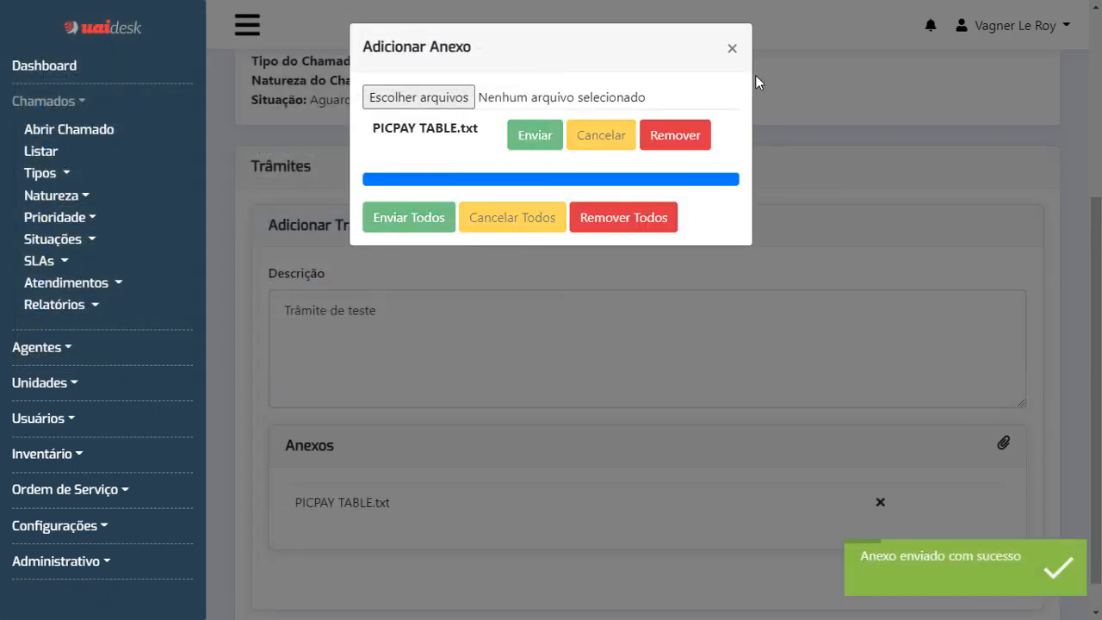
{"action": "left_click", "coordinate": [732, 48]}
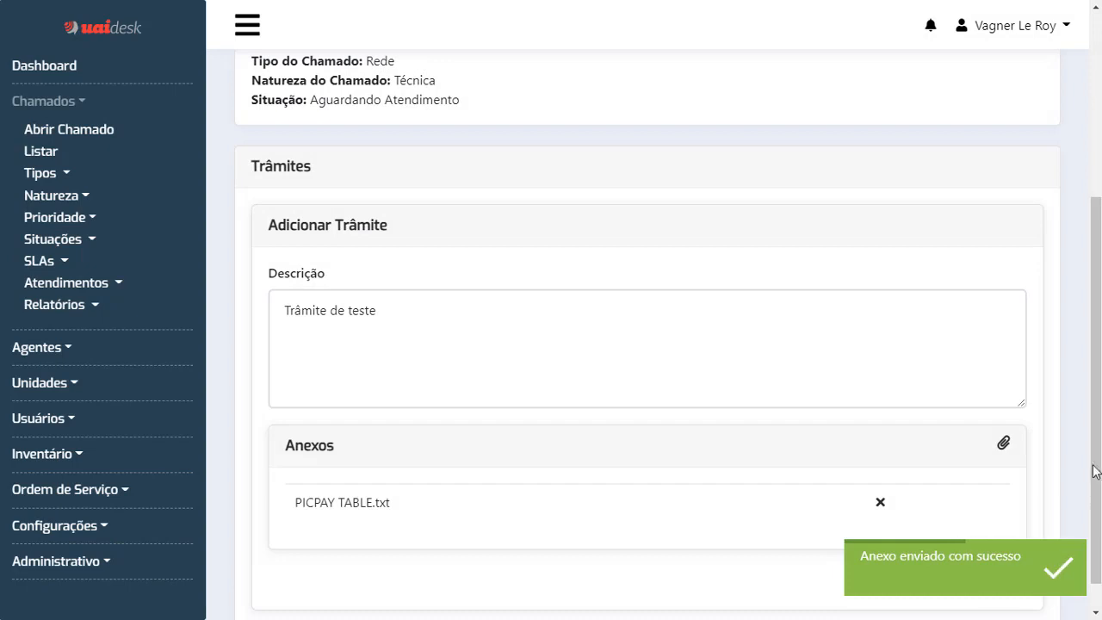
{"action": "left_click_drag", "start_coordinate": [1095, 469], "coordinate": [1096, 492]}
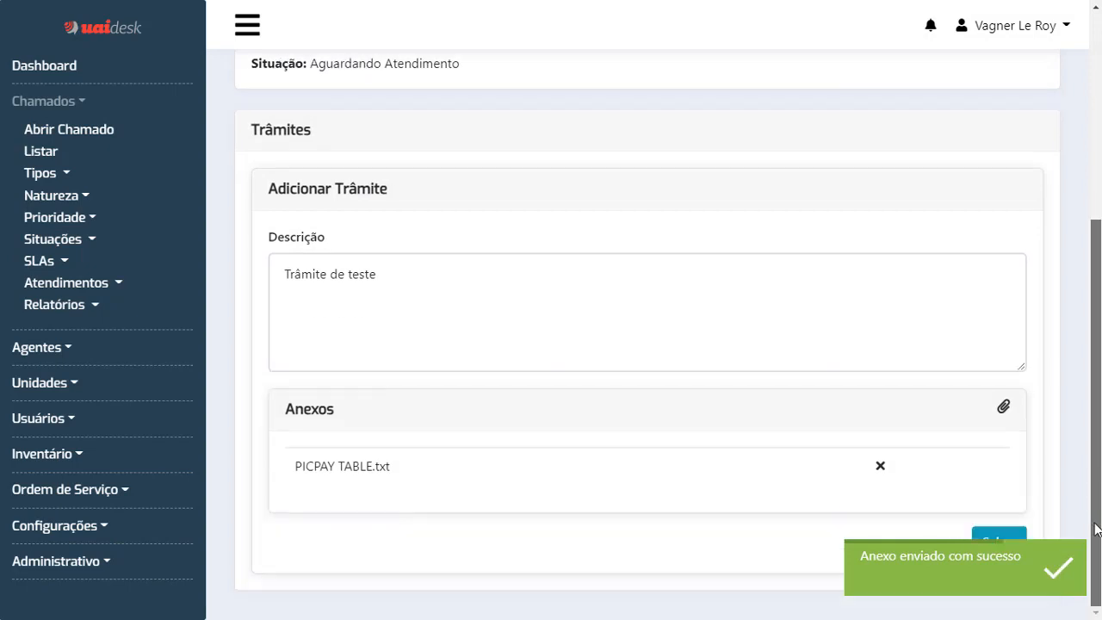
{"action": "left_click", "coordinate": [993, 539]}
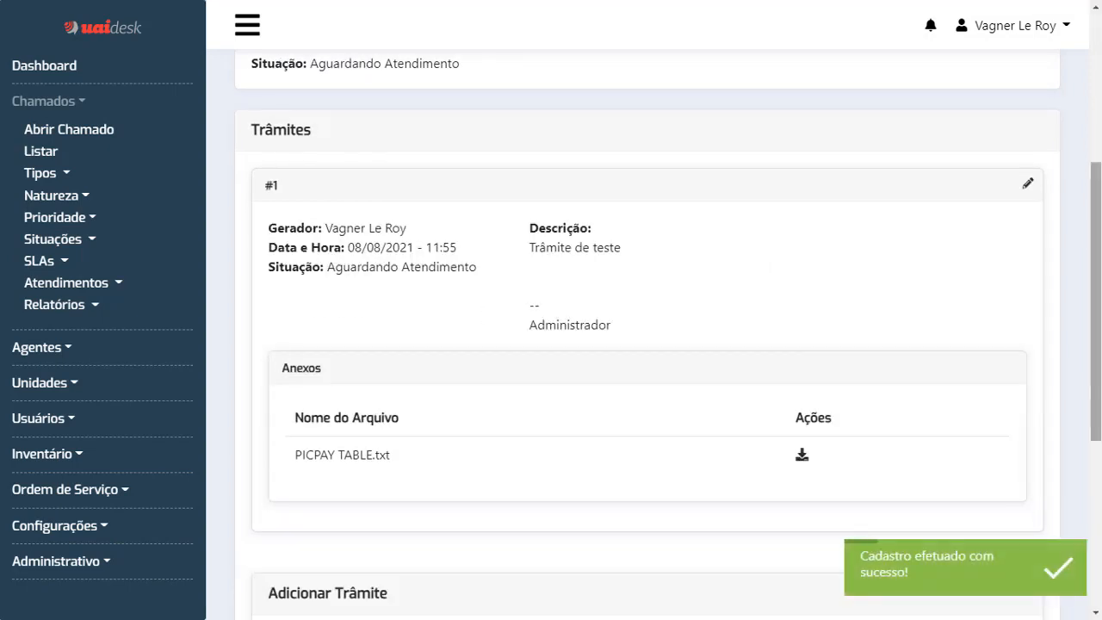
- Review the saved trâmite's details and attached file, and compare them with the ticket's overall attachment list
{"action": "left_click_drag", "start_coordinate": [1096, 302], "coordinate": [1096, 382]}
{"action": "left_click_drag", "start_coordinate": [301, 275], "coordinate": [404, 277]}
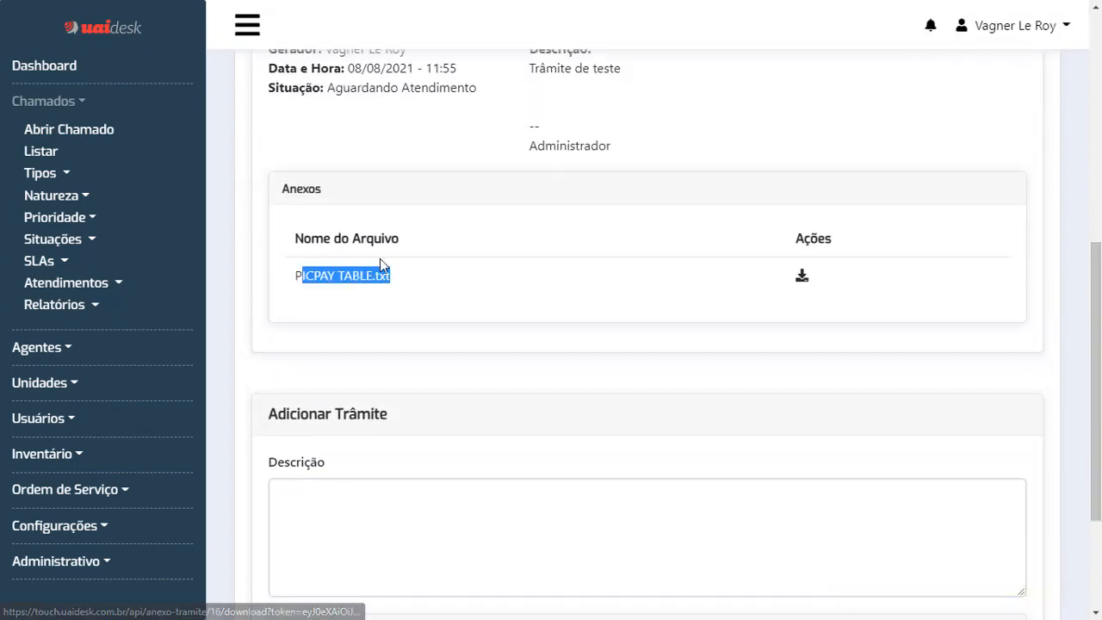
{"action": "scroll", "coordinate": [797, 283], "scroll_direction": "up", "scroll_amount": 5}
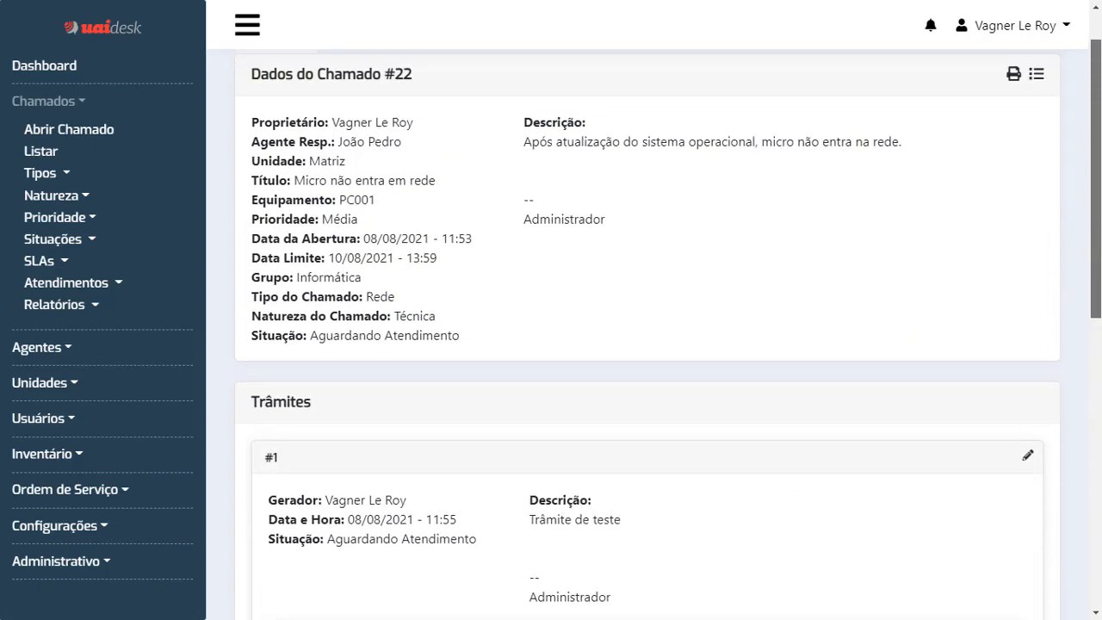
{"action": "scroll", "coordinate": [265, 251], "scroll_direction": "up", "scroll_amount": 1}
{"action": "left_click", "coordinate": [351, 97]}
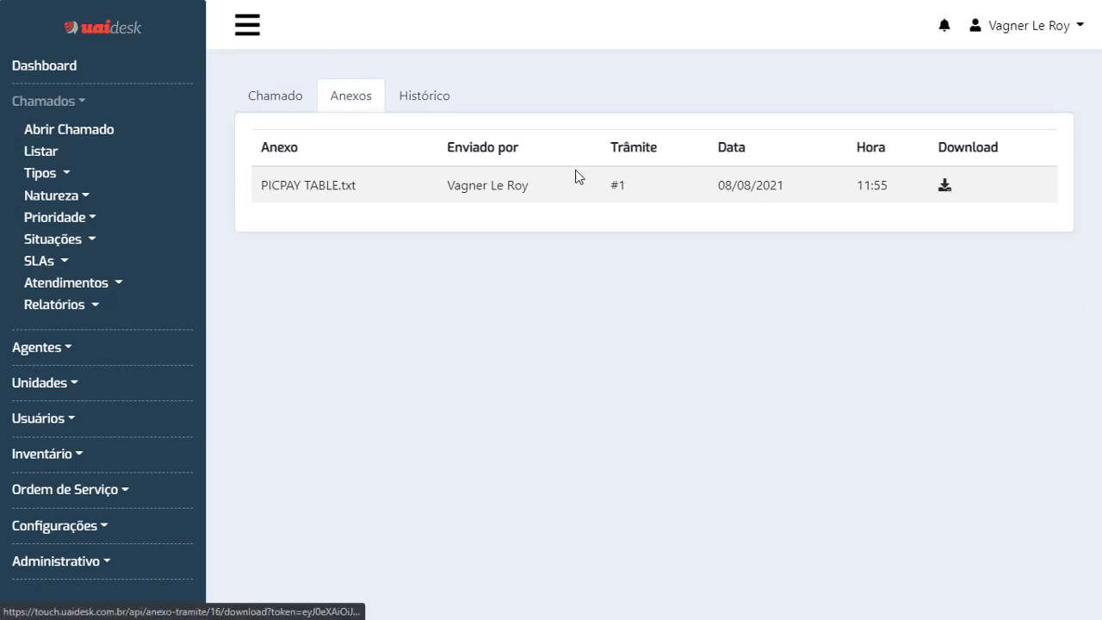
{"action": "left_click", "coordinate": [276, 98]}
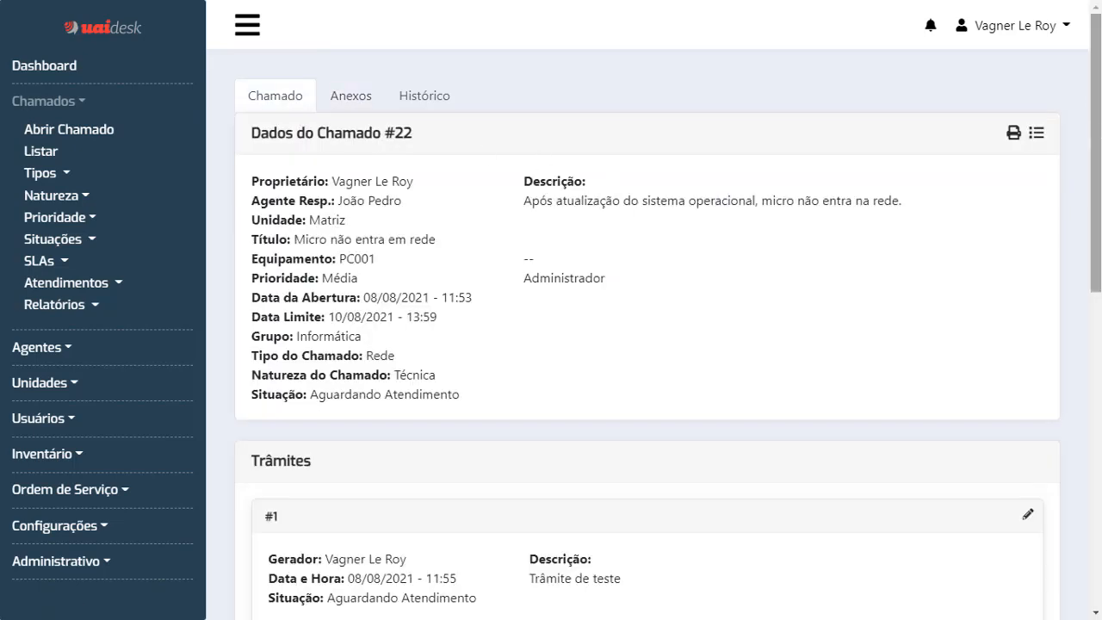
{"action": "left_click_drag", "start_coordinate": [1100, 138], "coordinate": [1086, 302]}
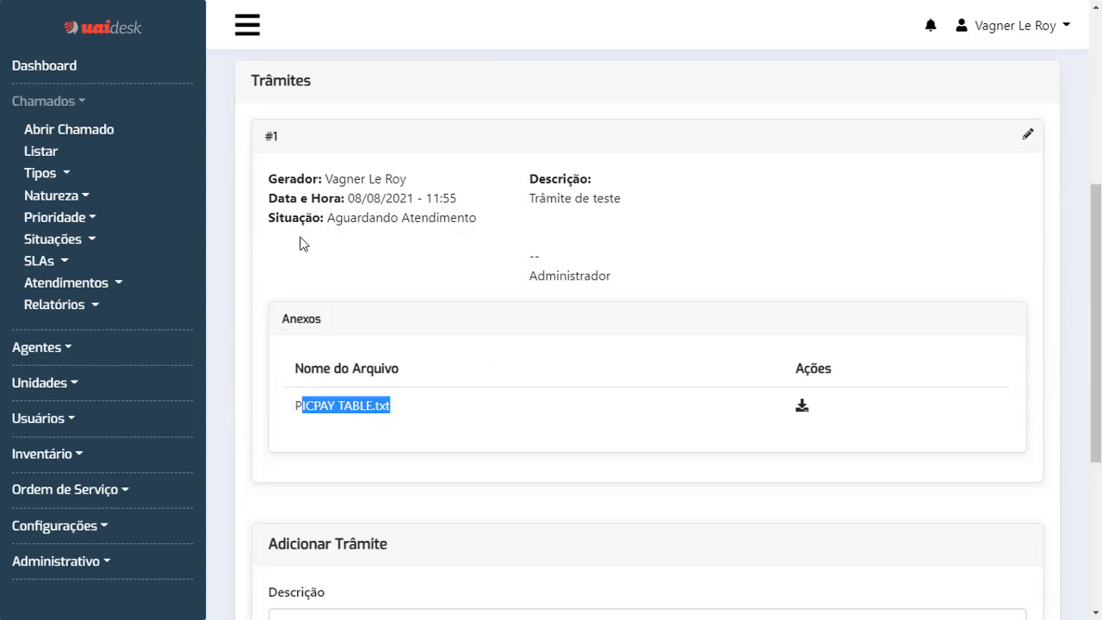
{"action": "left_click_drag", "start_coordinate": [1093, 345], "coordinate": [1086, 163]}
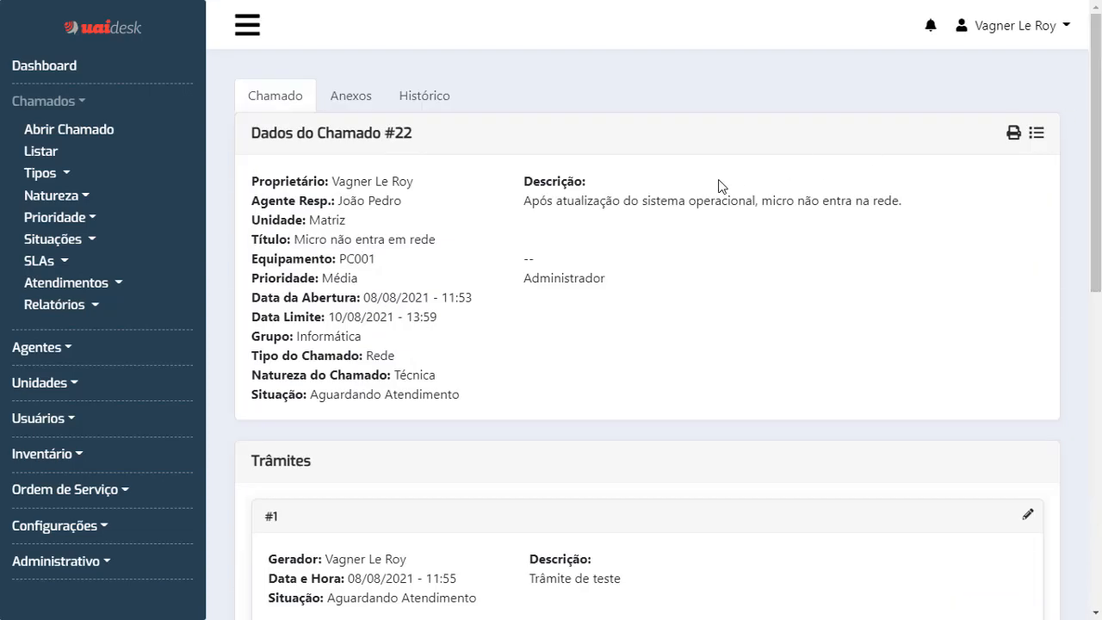
{"action": "left_click", "coordinate": [353, 101]}
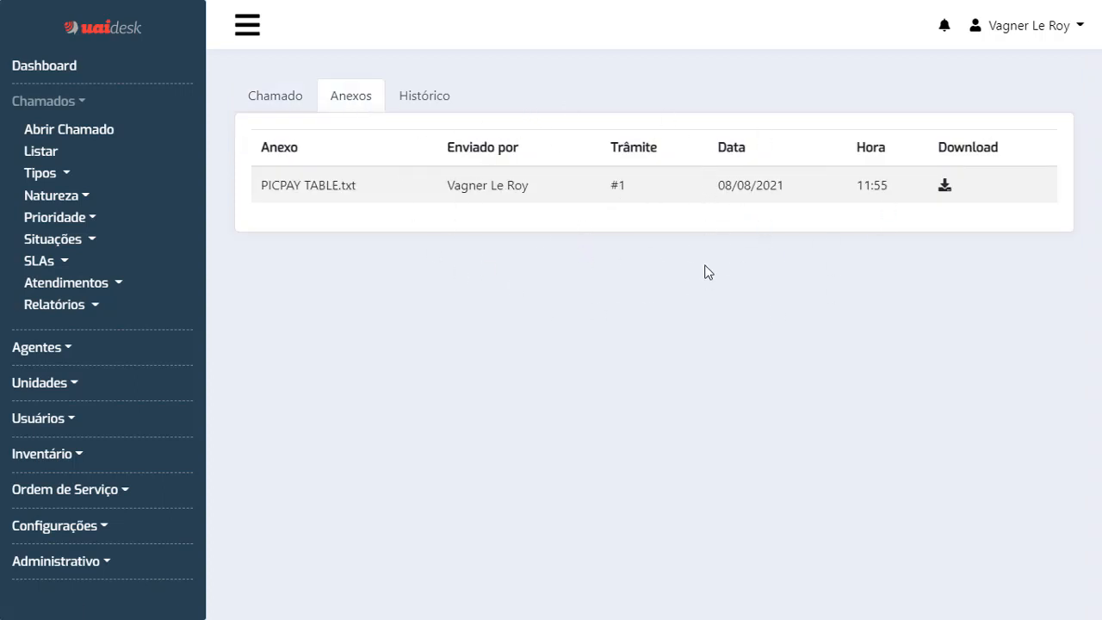
- Examine the ticket's history entries with their descriptions, responsible person, date and time, and return to the ticket data
{"action": "left_click", "coordinate": [422, 99]}
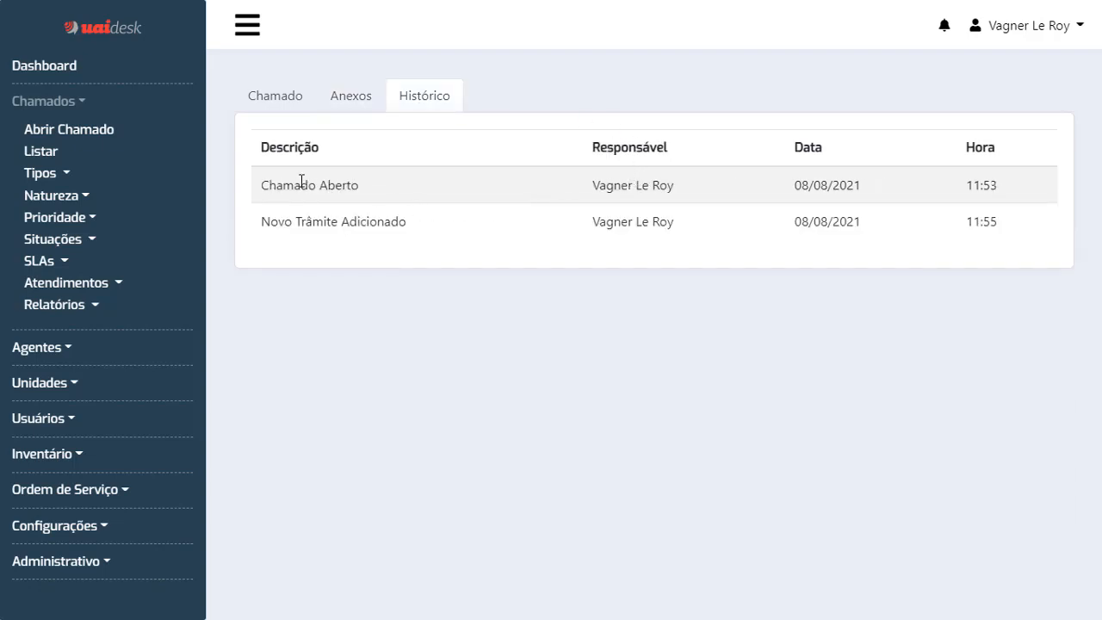
{"action": "left_click_drag", "start_coordinate": [261, 182], "coordinate": [360, 186]}
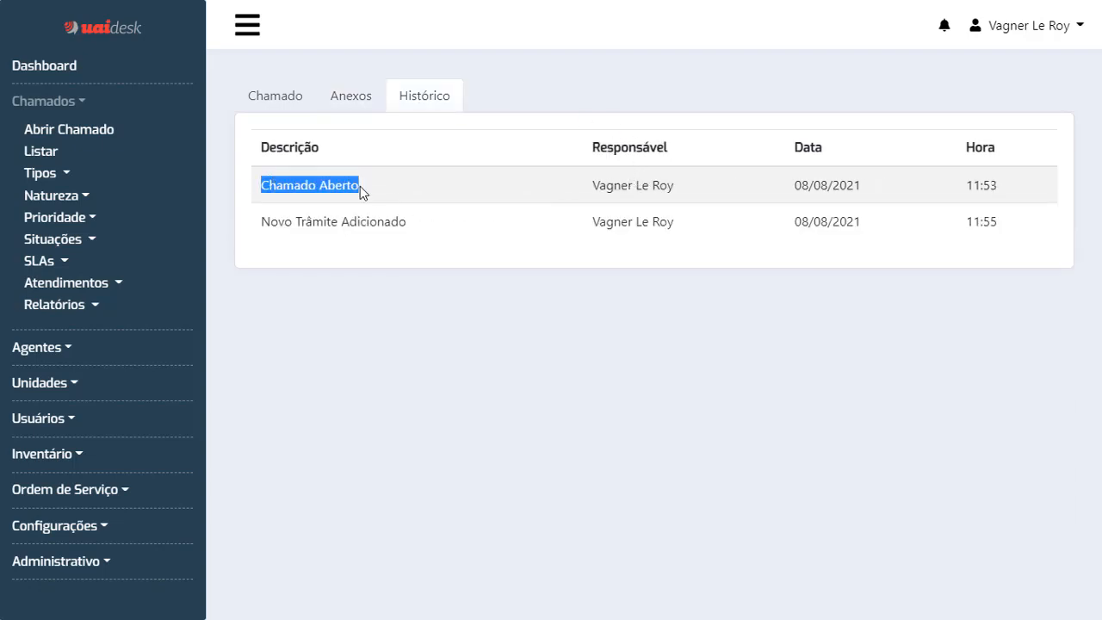
{"action": "left_click", "coordinate": [276, 186]}
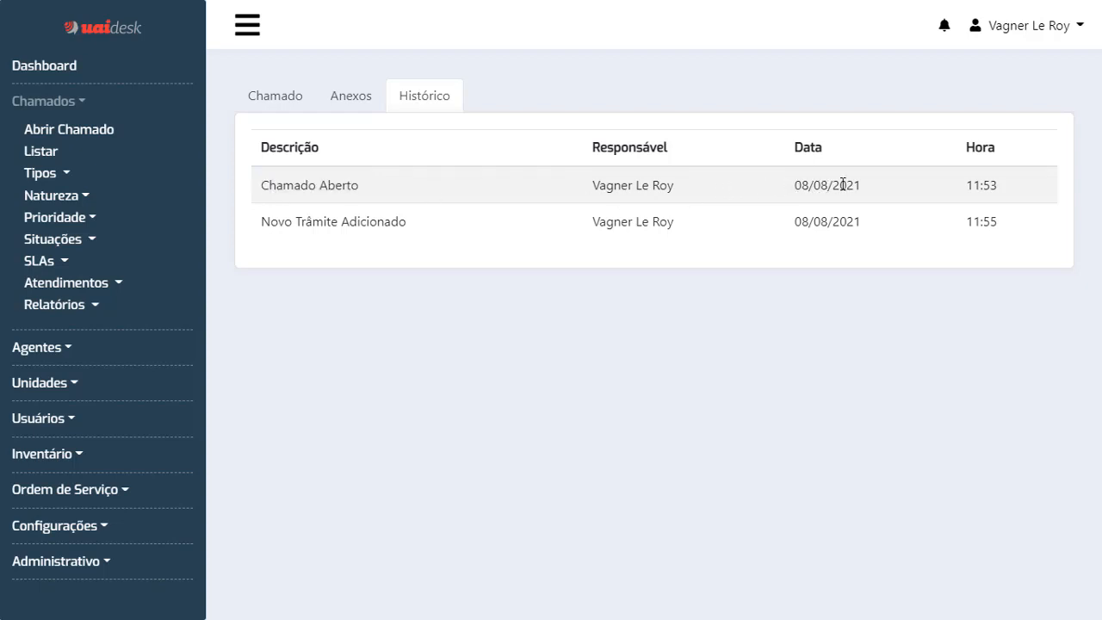
{"action": "left_click_drag", "start_coordinate": [957, 197], "coordinate": [1004, 191]}
{"action": "left_click_drag", "start_coordinate": [330, 215], "coordinate": [408, 224]}
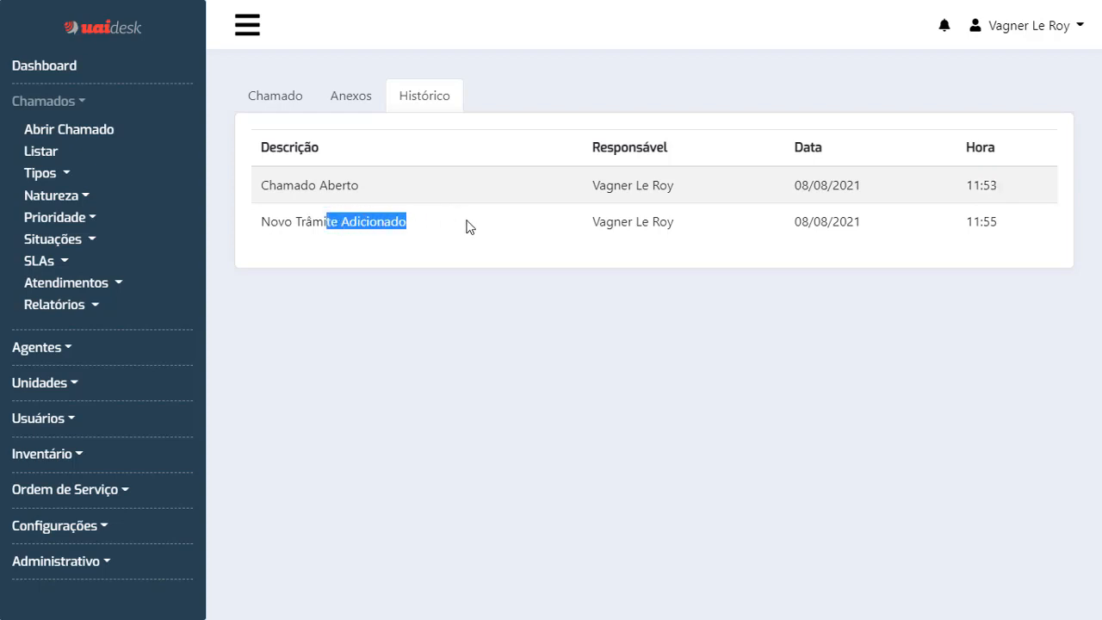
{"action": "left_click_drag", "start_coordinate": [589, 222], "coordinate": [694, 223]}
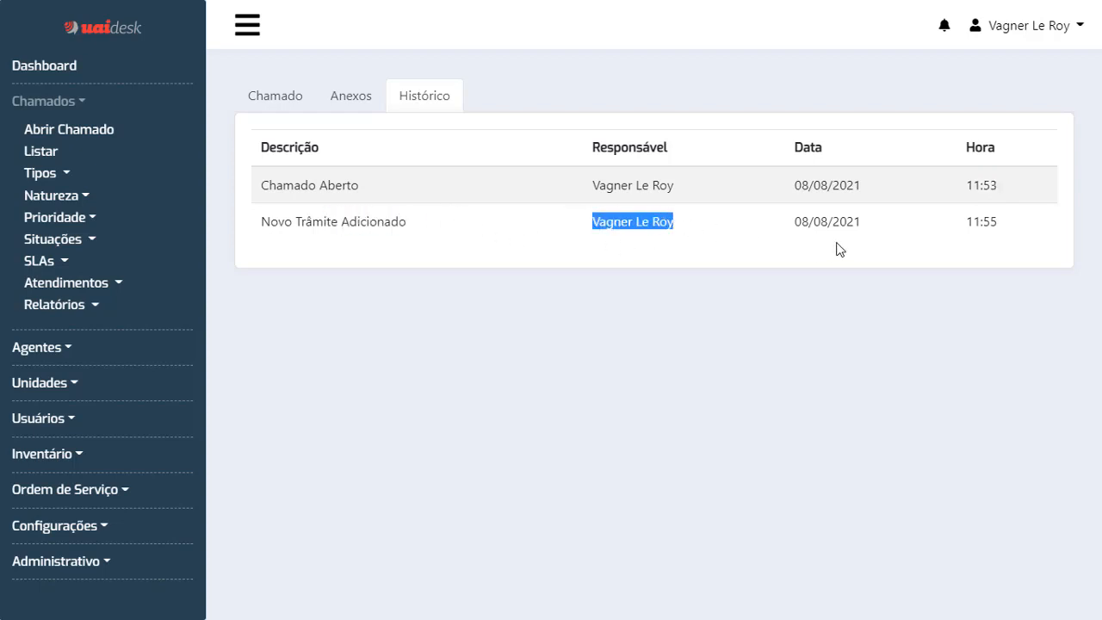
{"action": "left_click_drag", "start_coordinate": [962, 222], "coordinate": [1011, 228]}
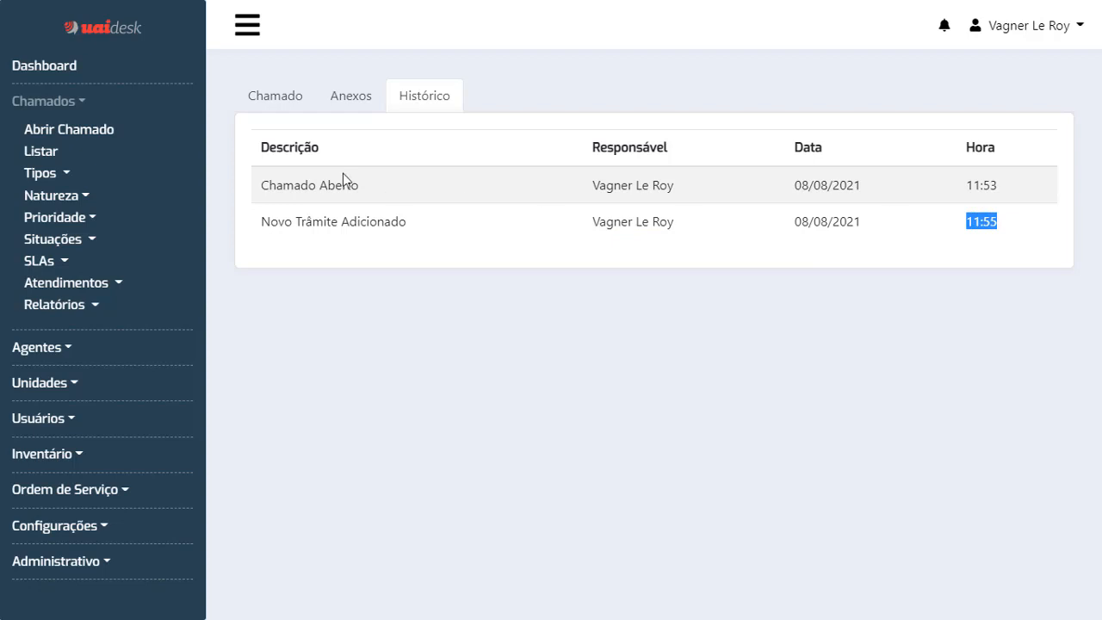
{"action": "left_click", "coordinate": [277, 100]}
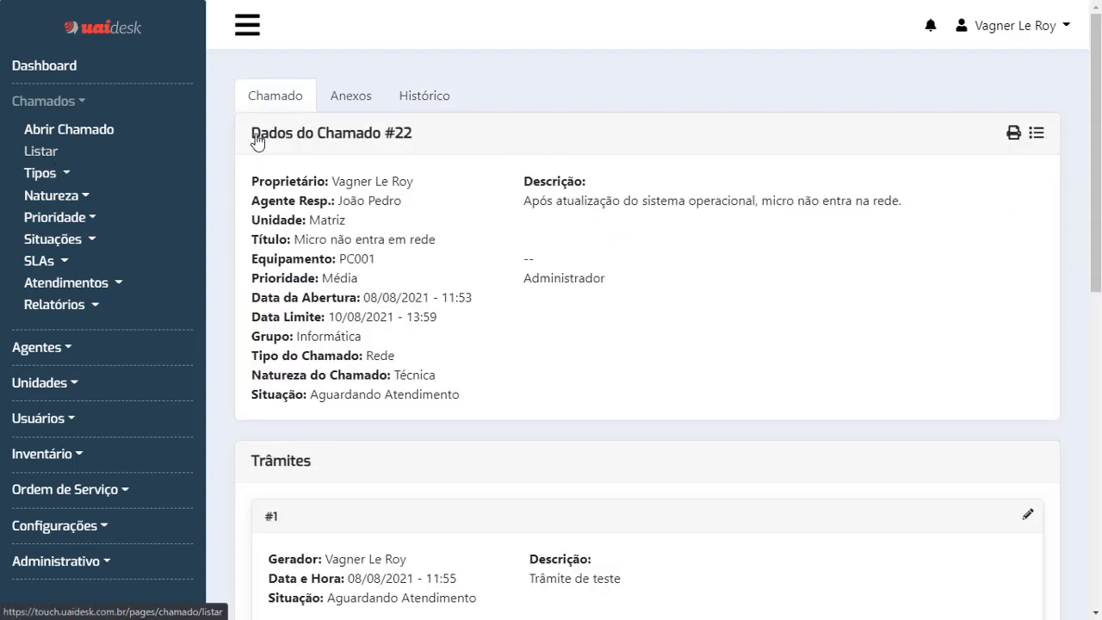
- Start another new ticket and search for the owner's name, choosing the matching Usuario entry as Proprietário
{"action": "left_click", "coordinate": [53, 140]}
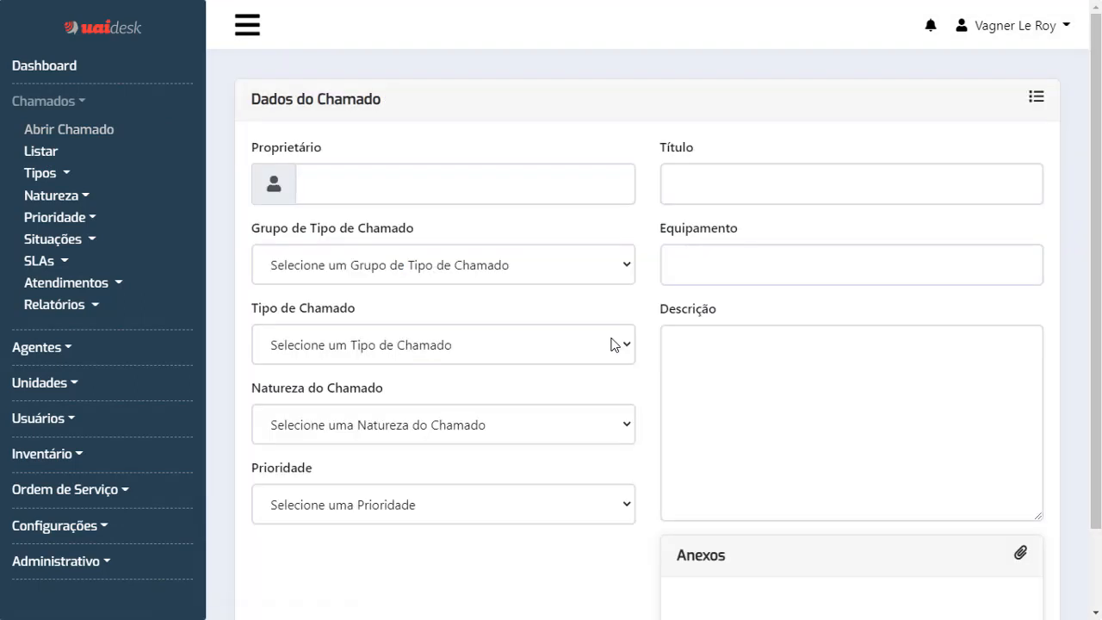
{"action": "left_click", "coordinate": [456, 186]}
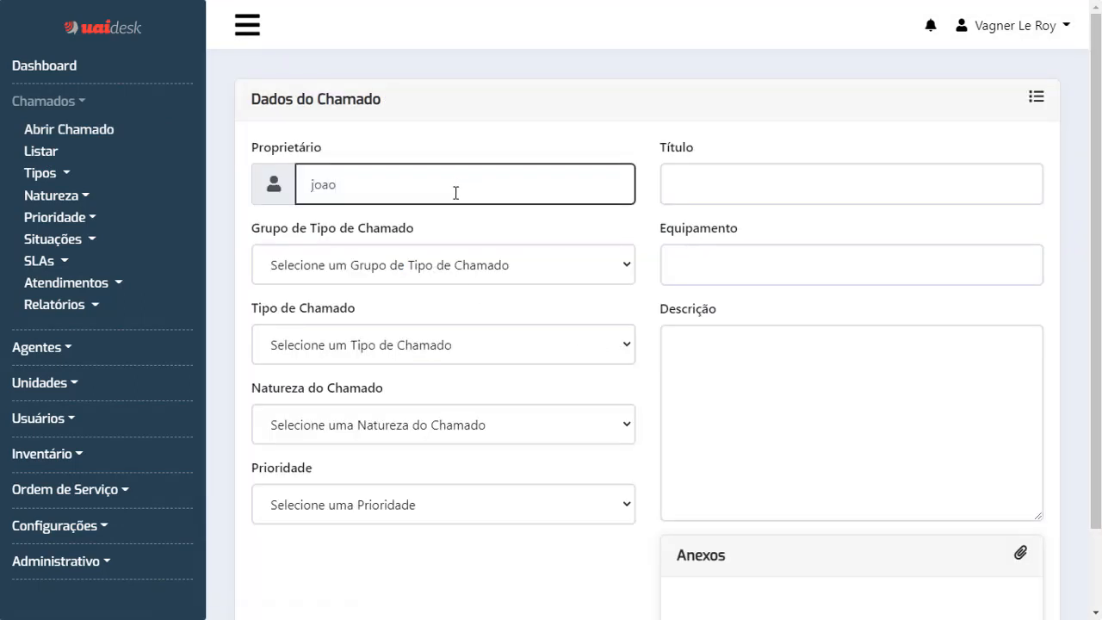
{"action": "left_click", "coordinate": [377, 220]}
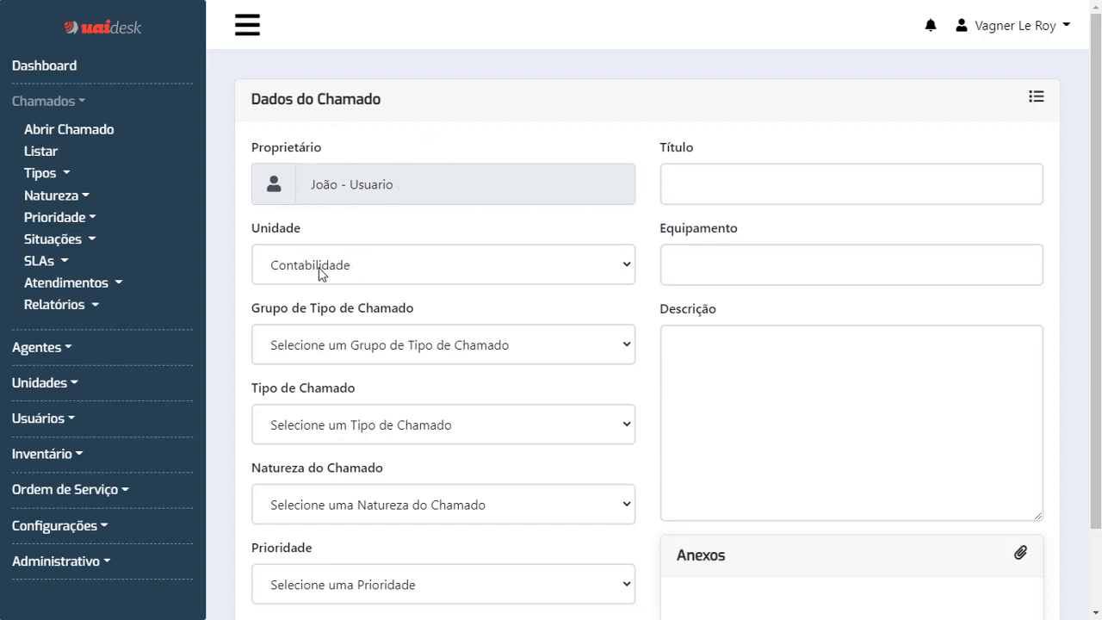
- Set the new ticket's Grupo de Tipo de Chamado to Informática and its Tipo de Chamado to Rede
{"action": "left_click", "coordinate": [398, 344]}
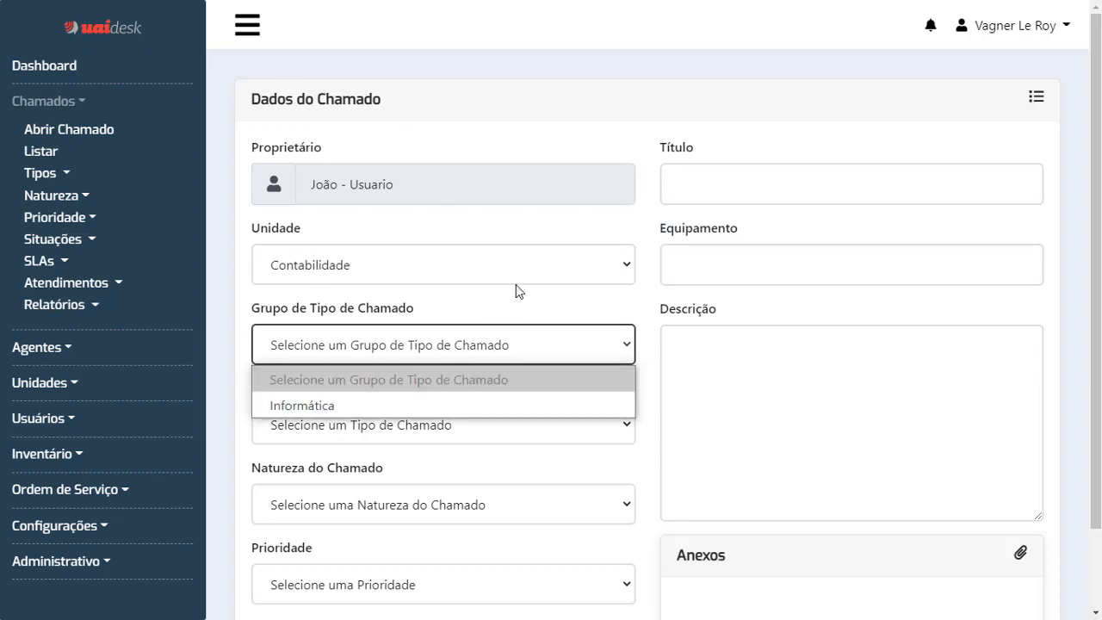
{"action": "scroll", "coordinate": [524, 287], "scroll_direction": "down", "scroll_amount": 2}
{"action": "left_click", "coordinate": [494, 251]}
{"action": "left_click", "coordinate": [449, 314]}
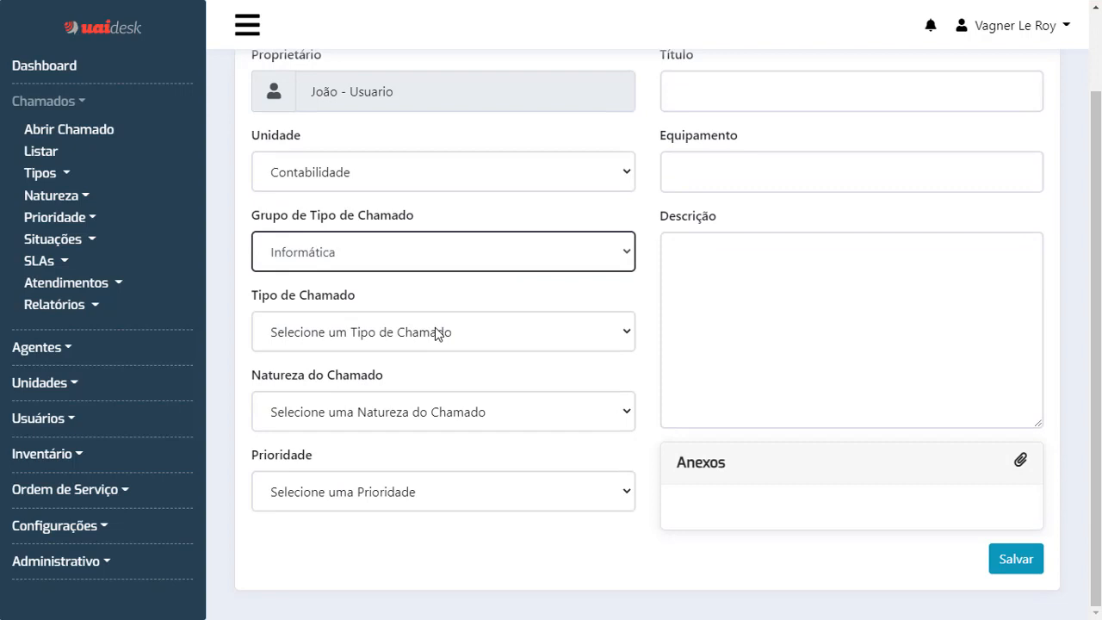
{"action": "left_click", "coordinate": [435, 329]}
{"action": "left_click", "coordinate": [413, 391]}
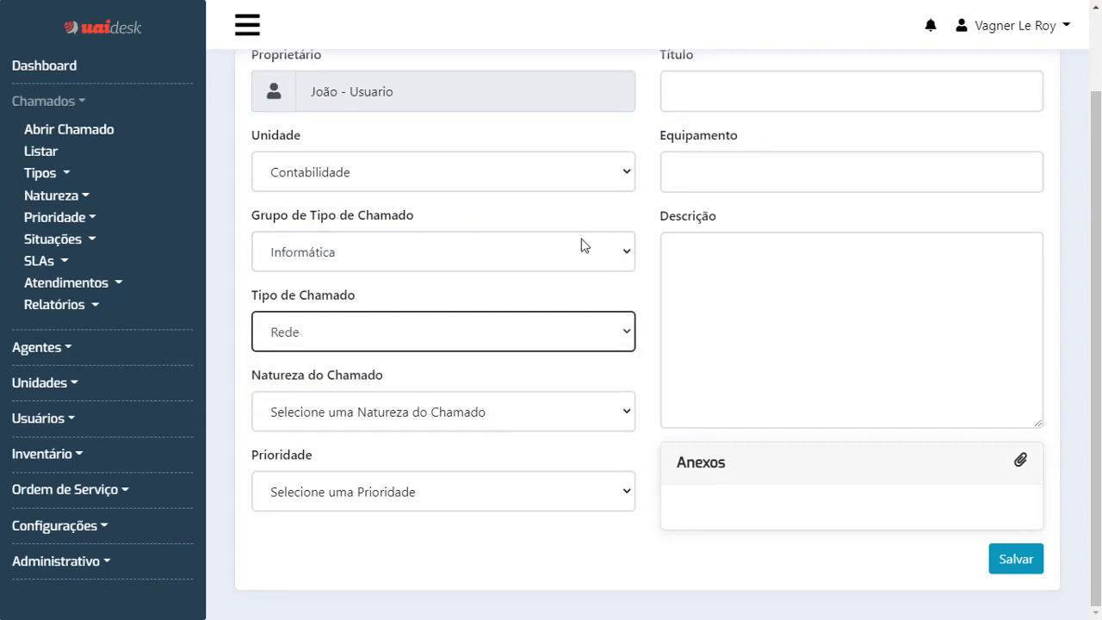
- Set the ticket's Natureza do Chamado to Técnica and its Prioridade to Média
{"action": "left_click", "coordinate": [435, 408]}
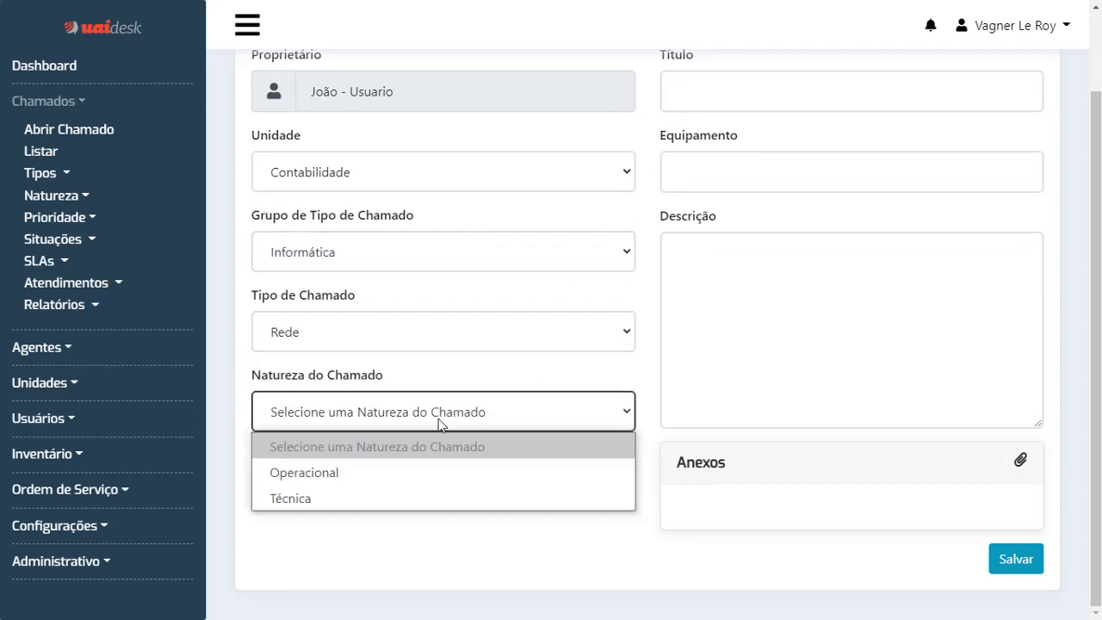
{"action": "left_click", "coordinate": [417, 472]}
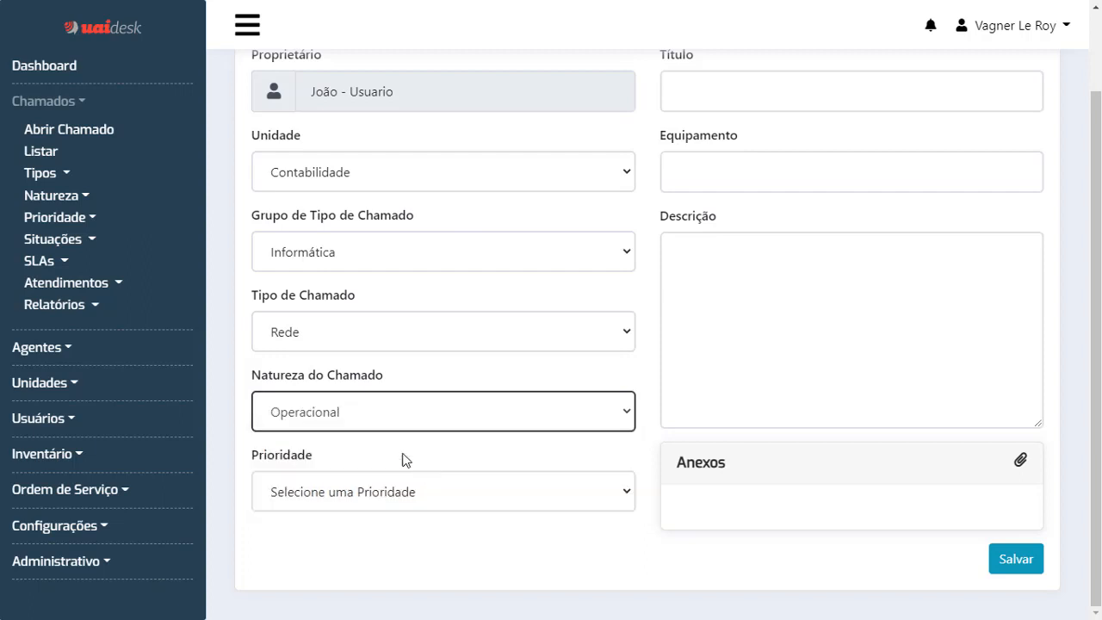
{"action": "left_click", "coordinate": [459, 419]}
{"action": "left_click", "coordinate": [426, 497]}
{"action": "left_click", "coordinate": [430, 489]}
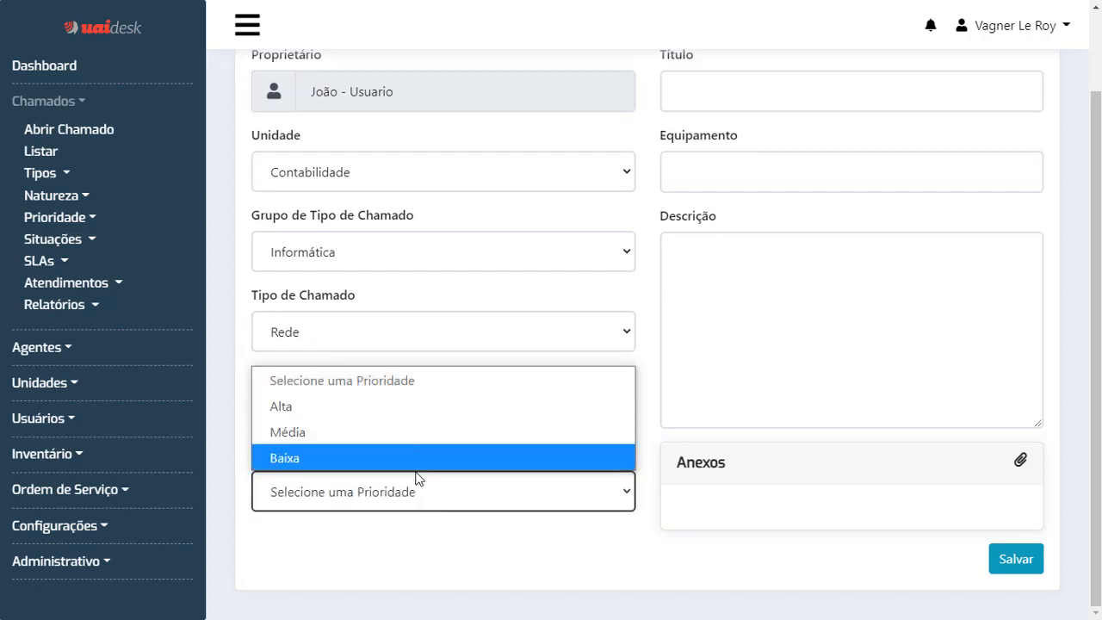
{"action": "left_click", "coordinate": [419, 440]}
- Title the ticket "Chamado de teste", describe it as "Teste", and save it
{"action": "scroll", "coordinate": [741, 238], "scroll_direction": "up", "scroll_amount": 1}
{"action": "left_click", "coordinate": [762, 192]}
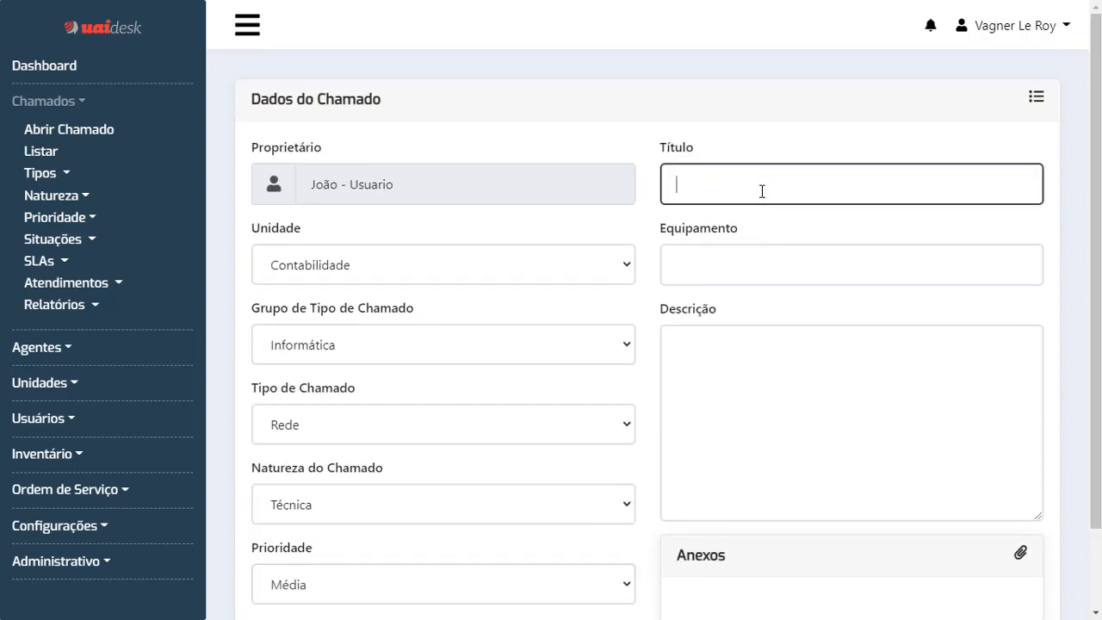
{"action": "type", "text": "Chamado de teste"}
{"action": "left_click_drag", "start_coordinate": [775, 182], "coordinate": [528, 172]}
{"action": "left_click", "coordinate": [703, 408]}
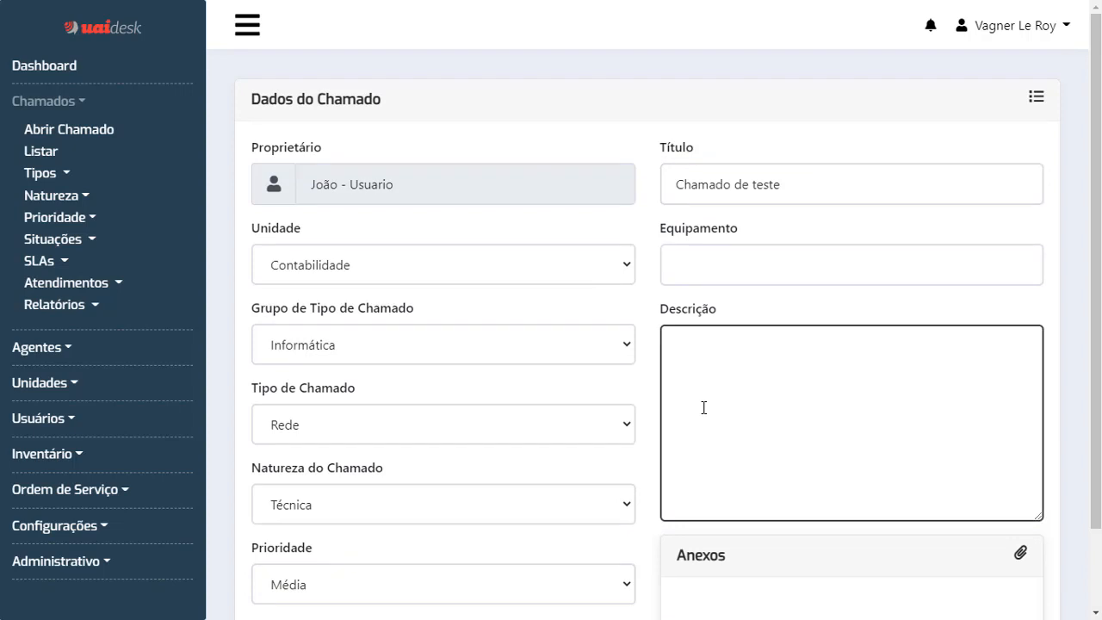
{"action": "type", "text": "Teste"}
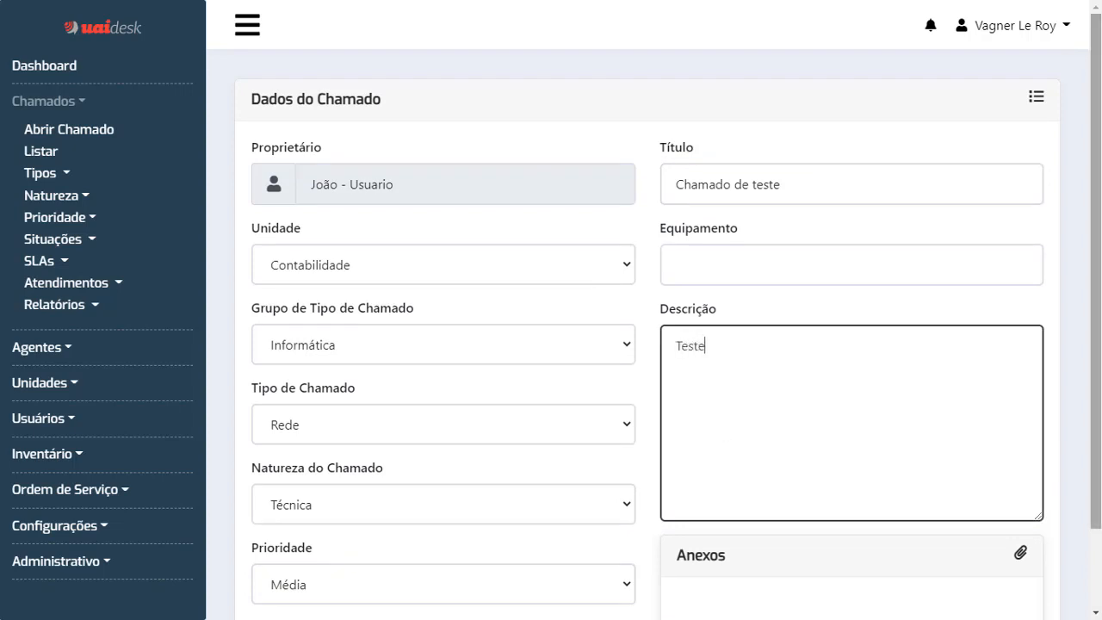
{"action": "scroll", "coordinate": [999, 591], "scroll_direction": "down", "scroll_amount": 1}
{"action": "left_click", "coordinate": [1008, 568]}
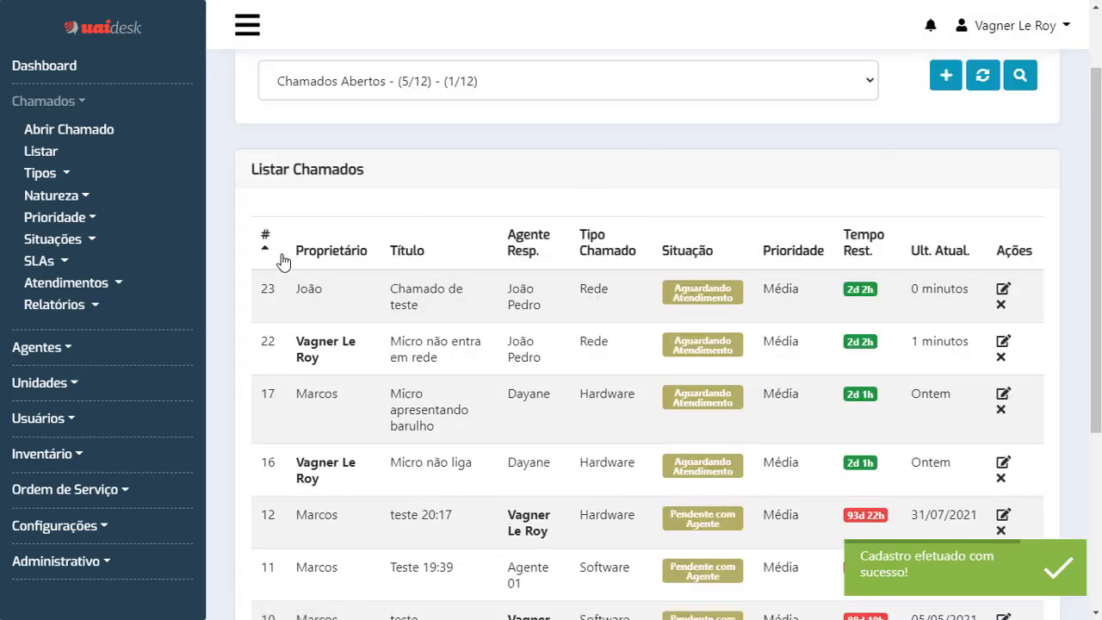
- Check the new ticket's unit, owner and responsible agent details in the ticket list, and open the ticket for editing
{"action": "mouse_move", "coordinate": [268, 298]}
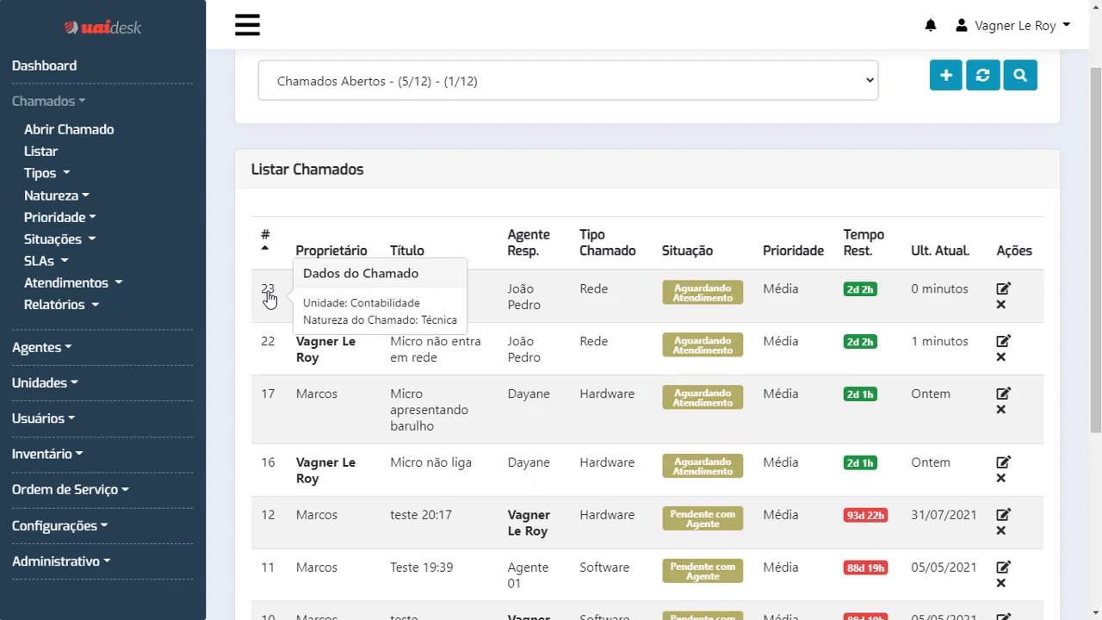
{"action": "mouse_move", "coordinate": [303, 293]}
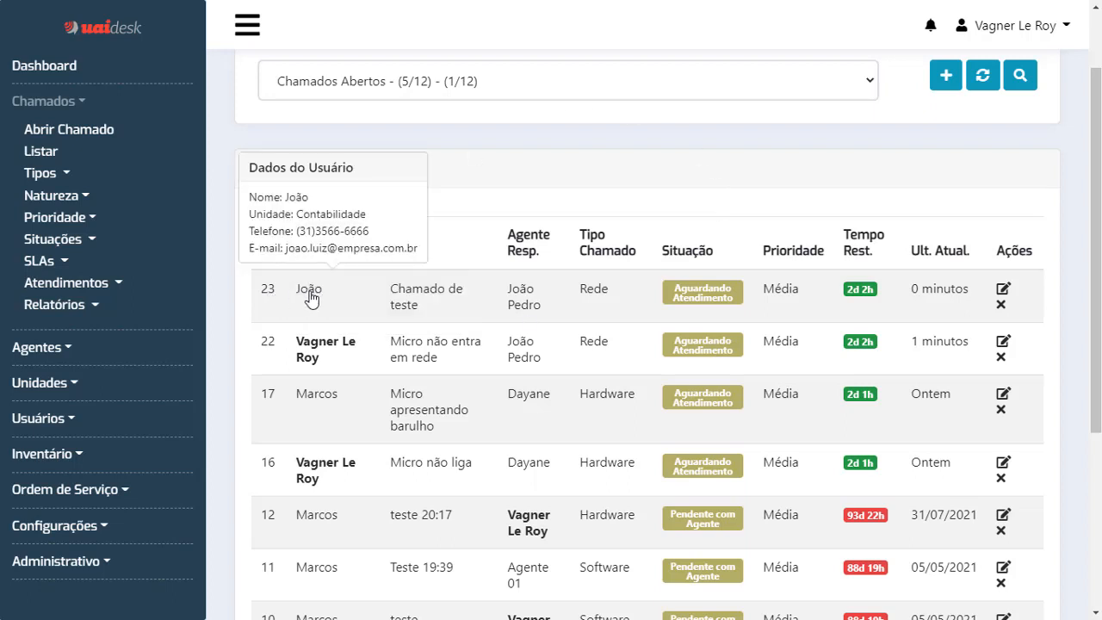
{"action": "mouse_move", "coordinate": [525, 303]}
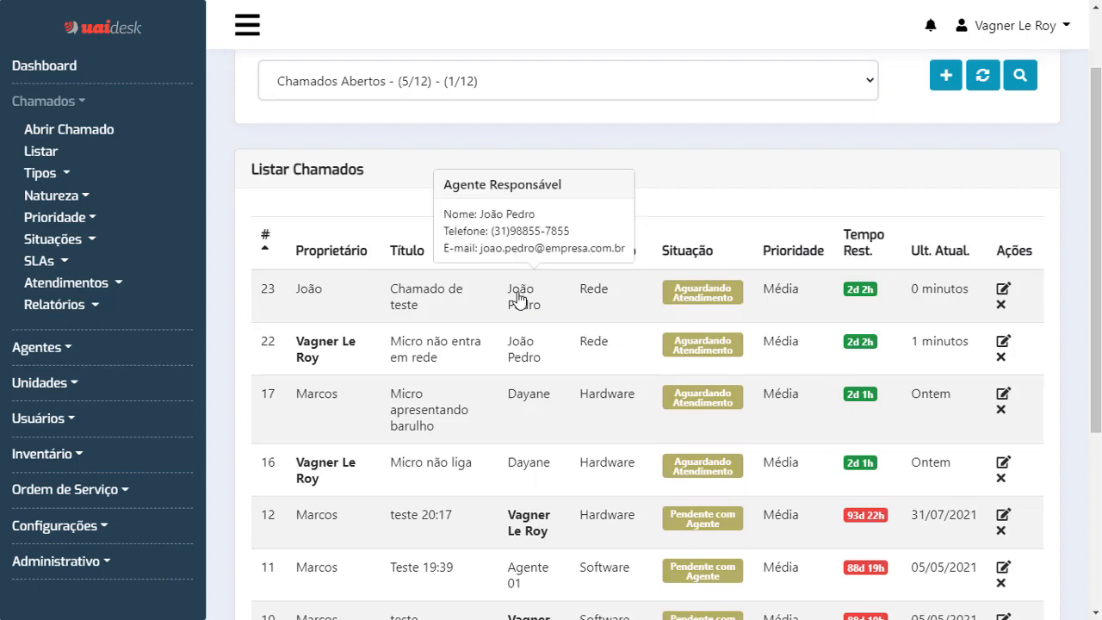
{"action": "left_click", "coordinate": [1004, 290]}
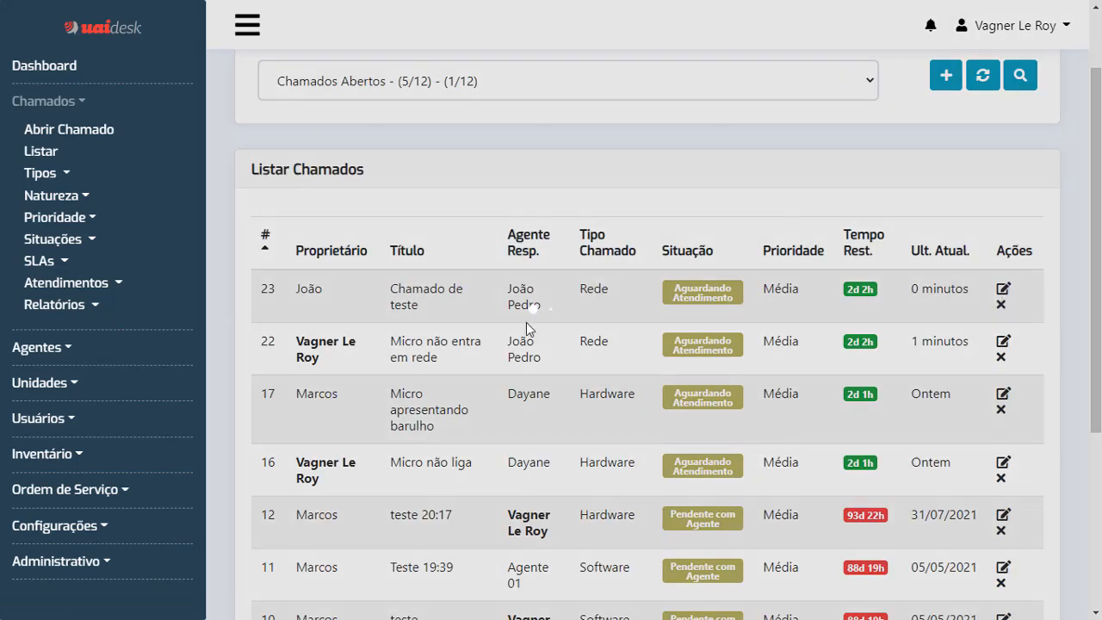
{"action": "scroll", "coordinate": [378, 138], "scroll_direction": "down", "scroll_amount": 4}
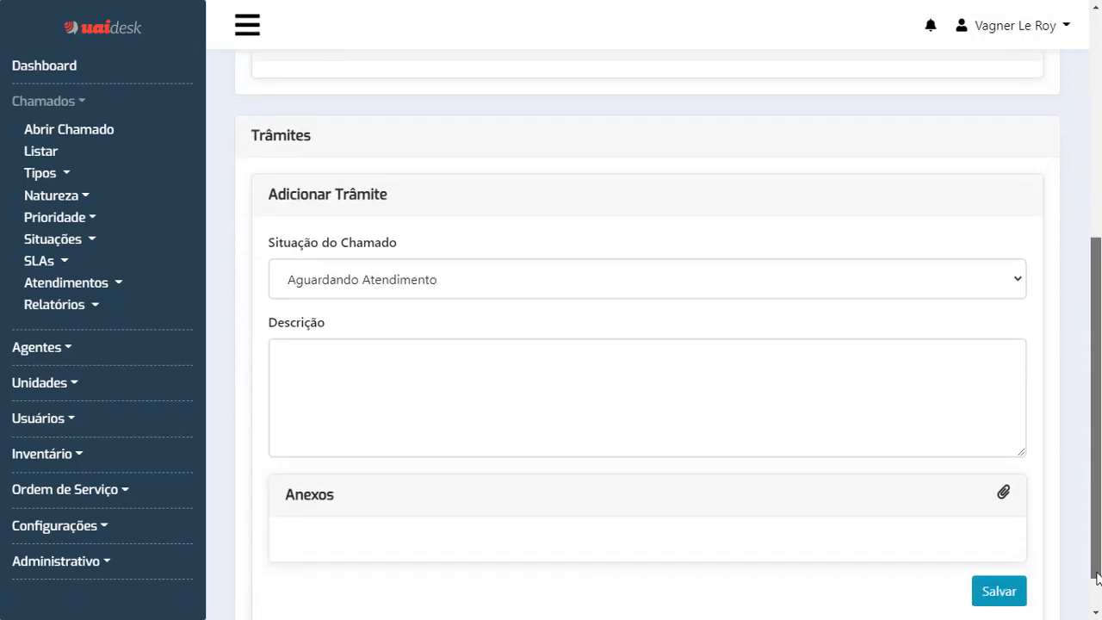
{"action": "scroll", "coordinate": [377, 138], "scroll_direction": "up", "scroll_amount": 5}
- Review the ticket's attachment list and history description, and return to the ticket data to check the owner's details
{"action": "left_click", "coordinate": [347, 104]}
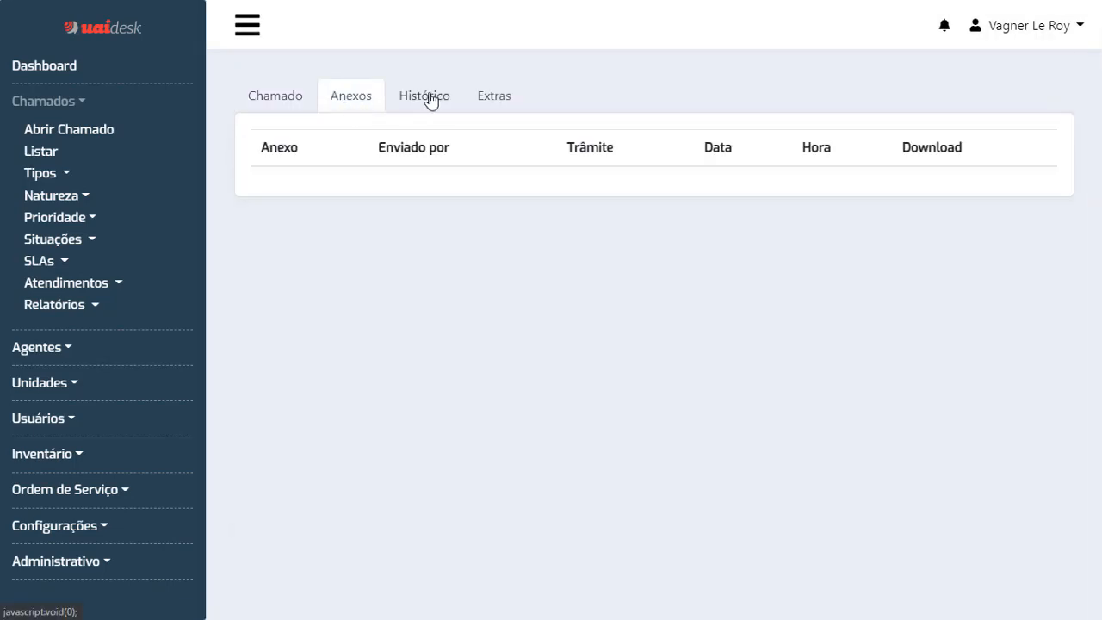
{"action": "left_click", "coordinate": [429, 100]}
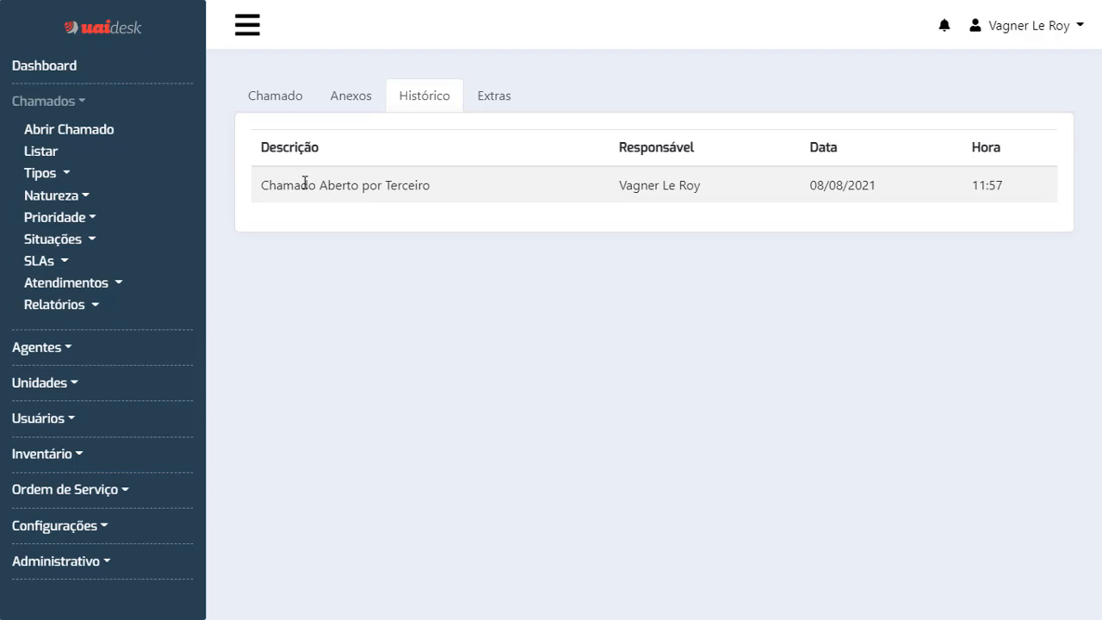
{"action": "left_click_drag", "start_coordinate": [426, 184], "coordinate": [261, 185]}
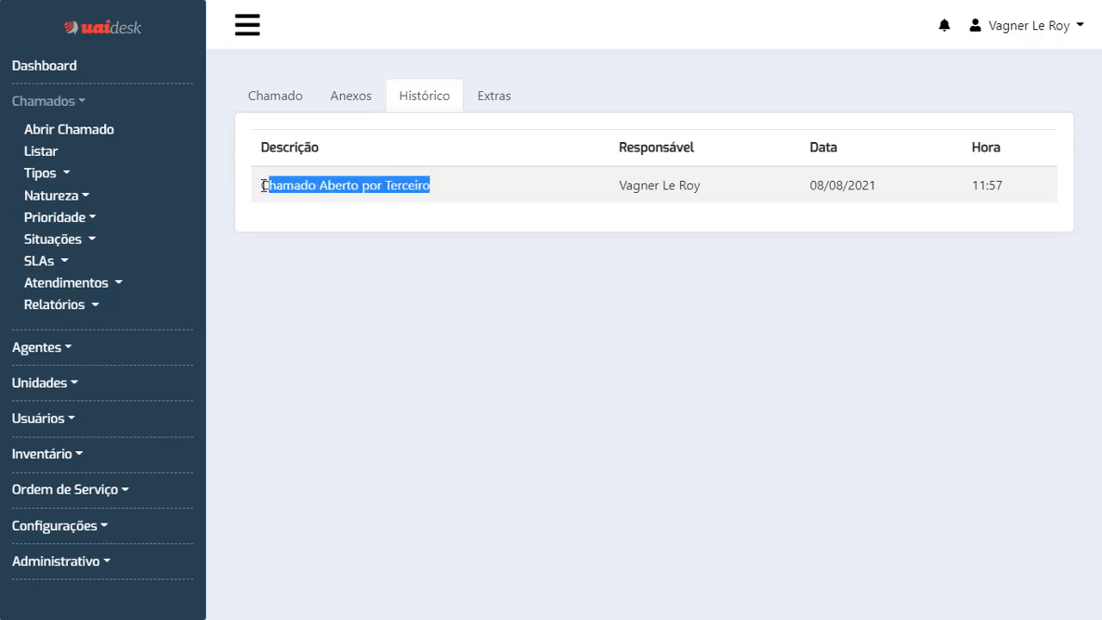
{"action": "left_click", "coordinate": [290, 102]}
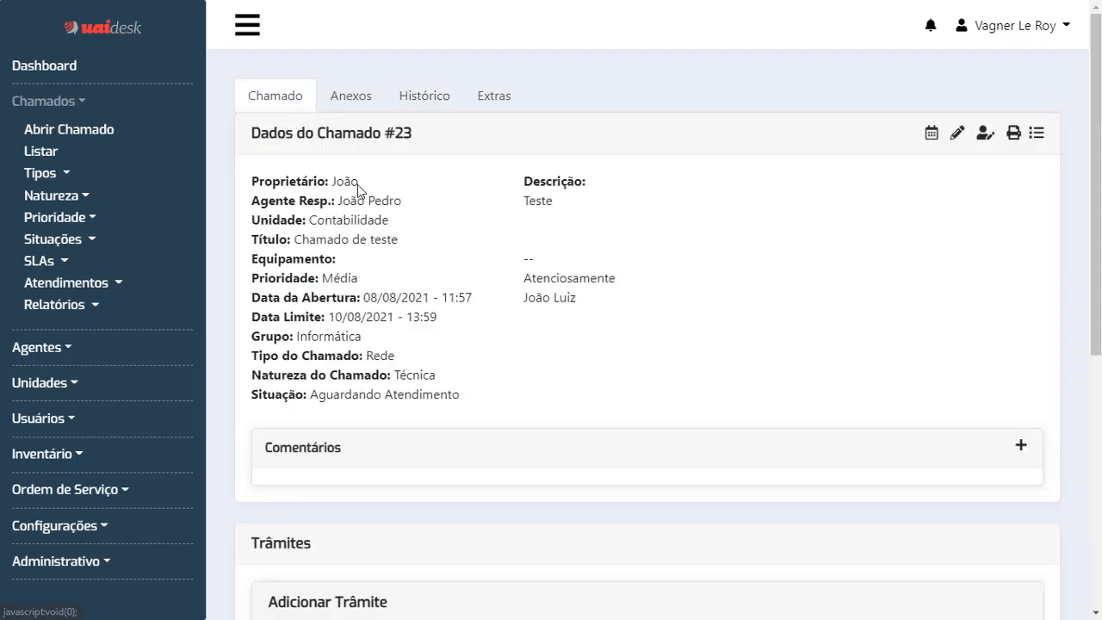
{"action": "mouse_move", "coordinate": [353, 190]}
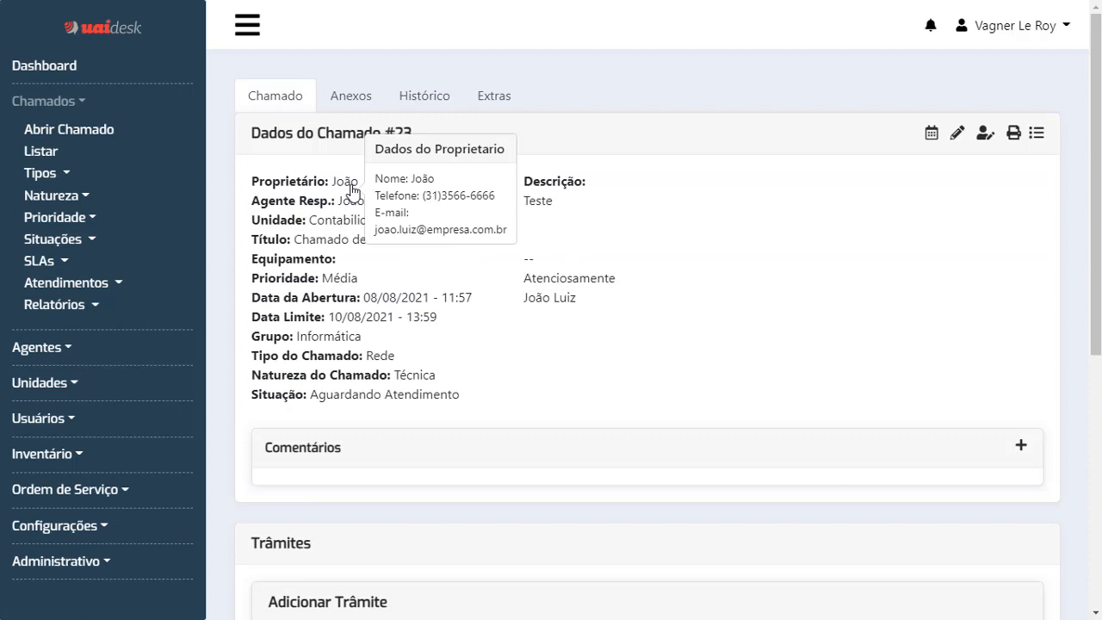
- Examine the responsible person, date and time of the ticket's history entry, and go back to the ticket data
{"action": "left_click", "coordinate": [366, 99]}
{"action": "left_click", "coordinate": [420, 97]}
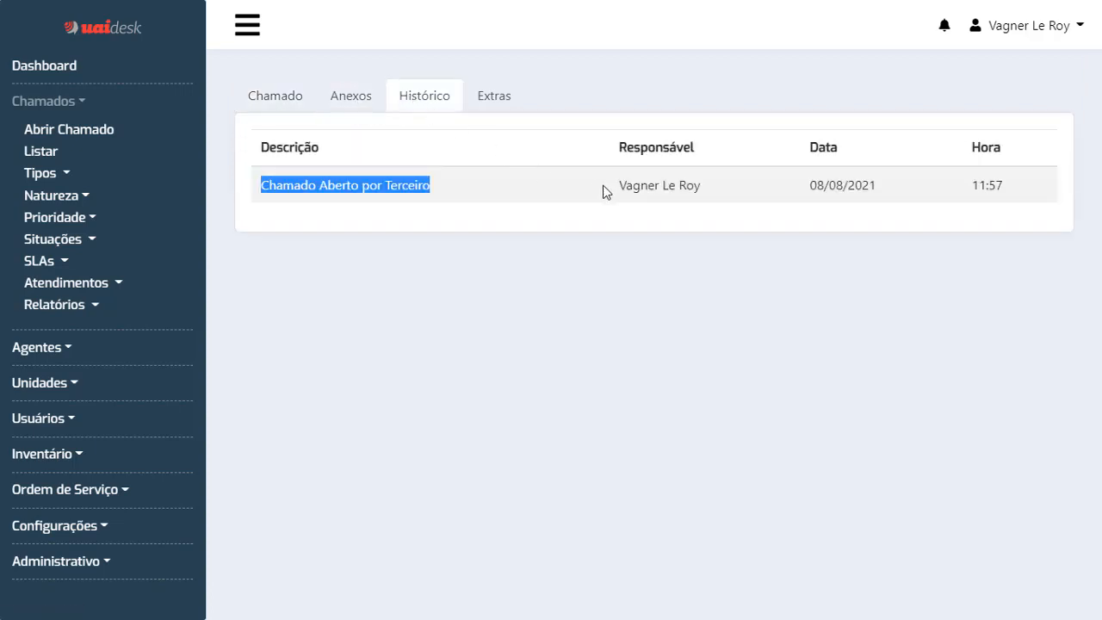
{"action": "left_click_drag", "start_coordinate": [714, 189], "coordinate": [619, 186]}
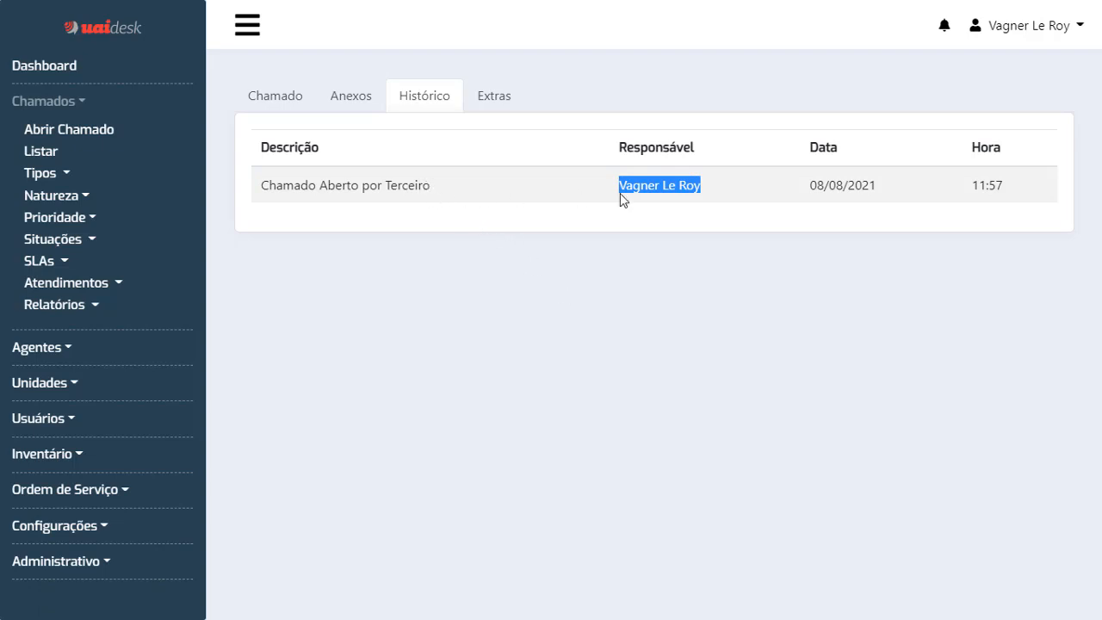
{"action": "left_click_drag", "start_coordinate": [804, 188], "coordinate": [878, 189]}
{"action": "left_click_drag", "start_coordinate": [1009, 191], "coordinate": [999, 189]}
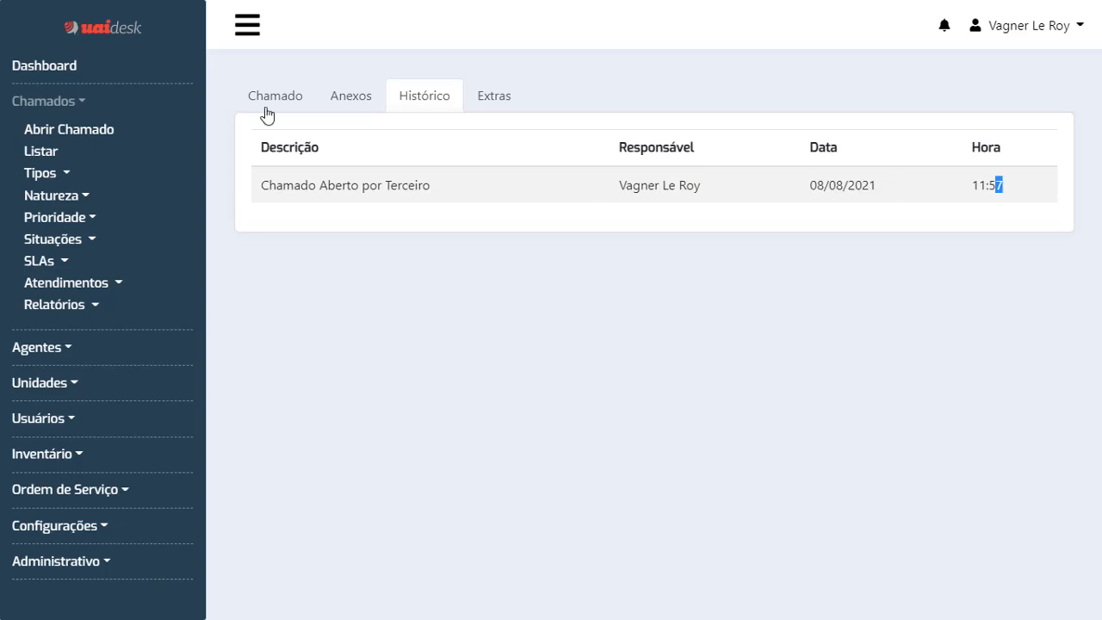
{"action": "left_click", "coordinate": [276, 94]}
- Look over the ticket's data, Comentários section and Adicionar Trâmite form
{"action": "scroll", "coordinate": [1077, 344], "scroll_direction": "down", "scroll_amount": 5}
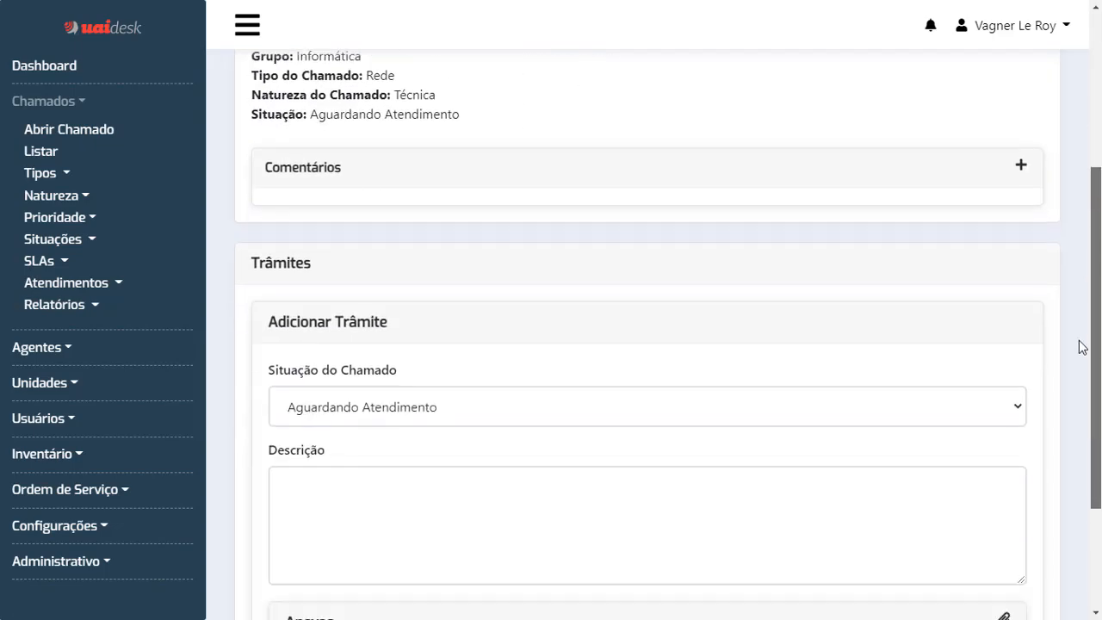
{"action": "scroll", "coordinate": [1056, 402], "scroll_direction": "up", "scroll_amount": 5}
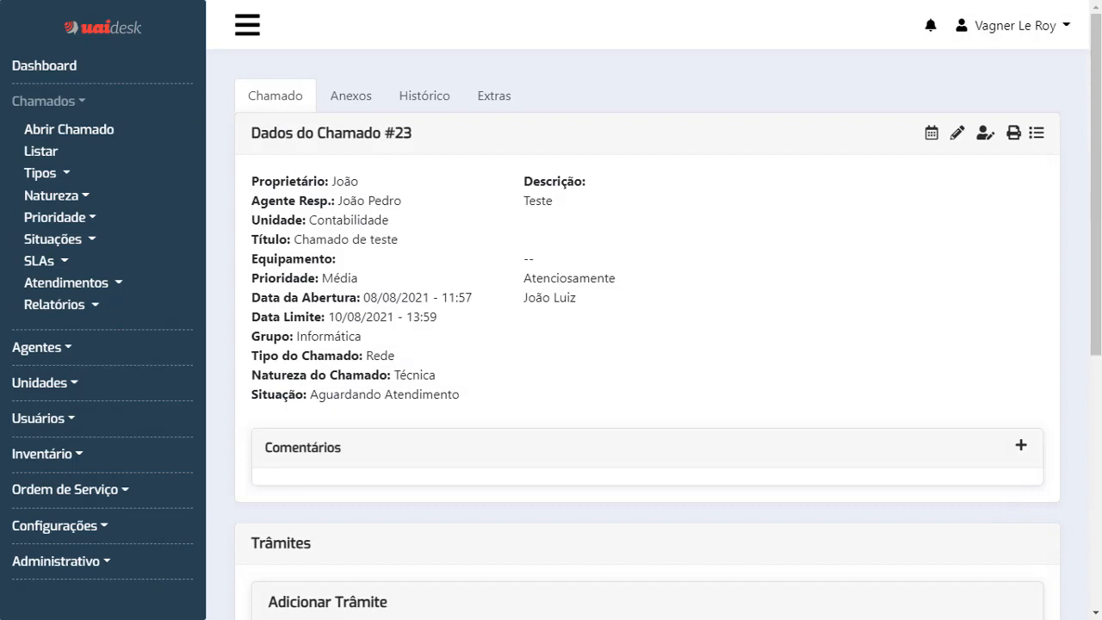
{"action": "scroll", "coordinate": [1084, 327], "scroll_direction": "down", "scroll_amount": 5}
{"action": "scroll", "coordinate": [947, 258], "scroll_direction": "up", "scroll_amount": 5}
- Open the ticket "Micro não entra em rede" from the ticket list and examine its available actions, data, trâmite and Adicionar Trâmite form
{"action": "left_click", "coordinate": [50, 153]}
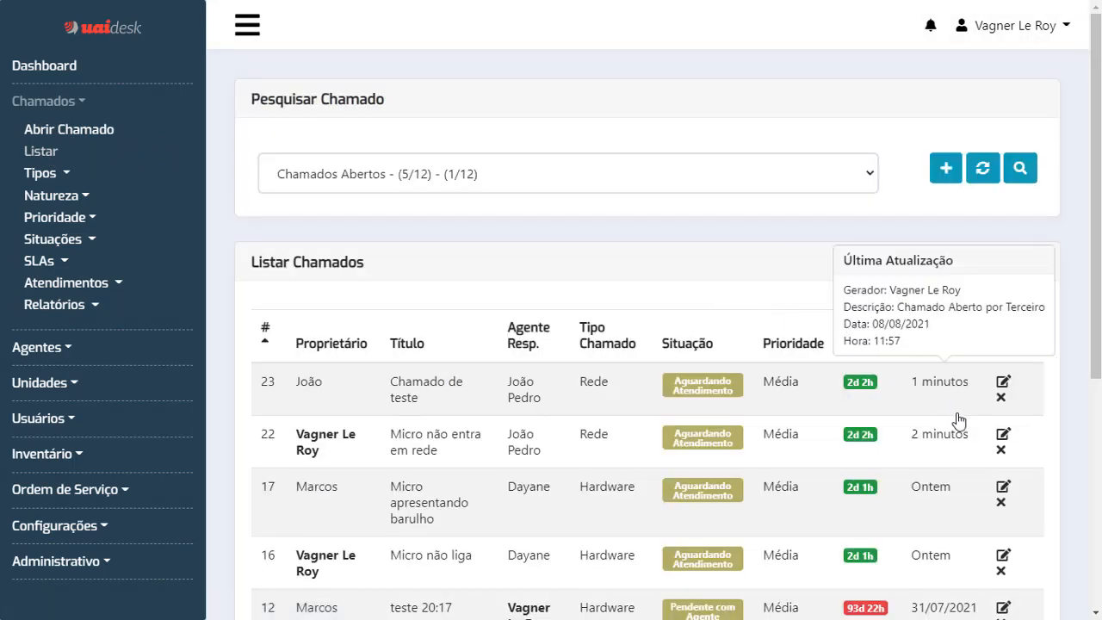
{"action": "left_click", "coordinate": [1003, 436]}
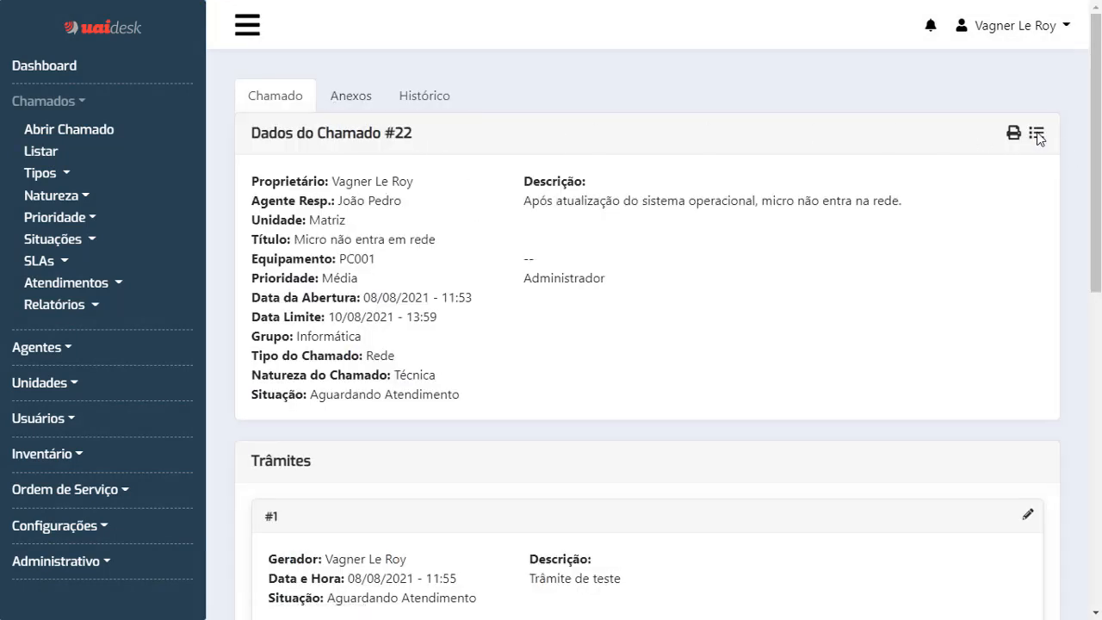
{"action": "left_click_drag", "start_coordinate": [1097, 254], "coordinate": [1098, 221]}
{"action": "scroll", "coordinate": [1076, 305], "scroll_direction": "down", "scroll_amount": 3}
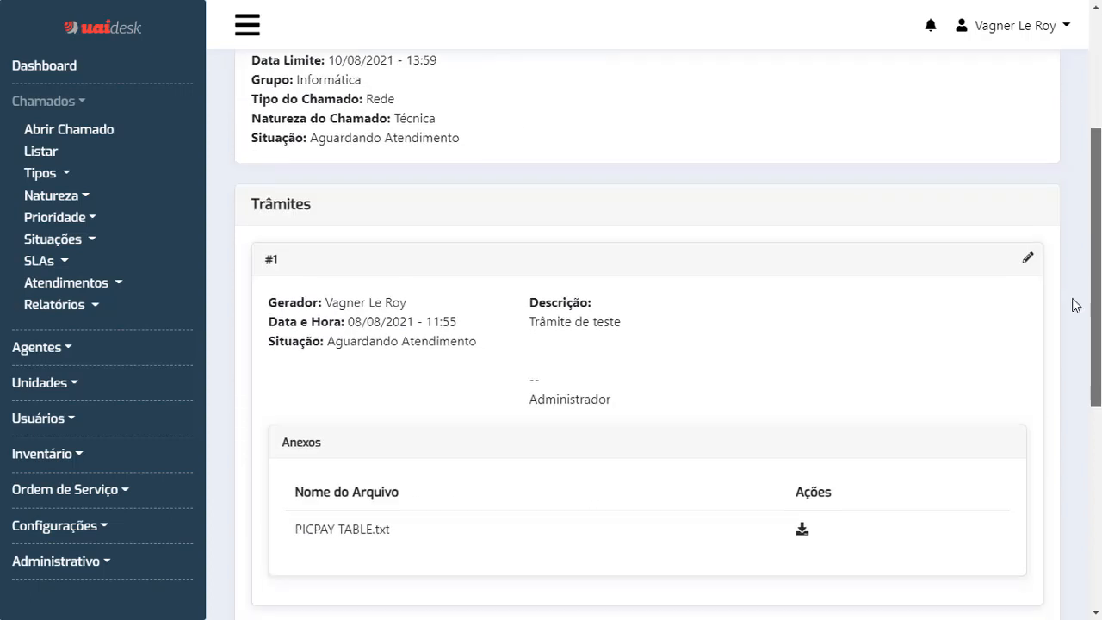
{"action": "scroll", "coordinate": [1072, 323], "scroll_direction": "down", "scroll_amount": 2}
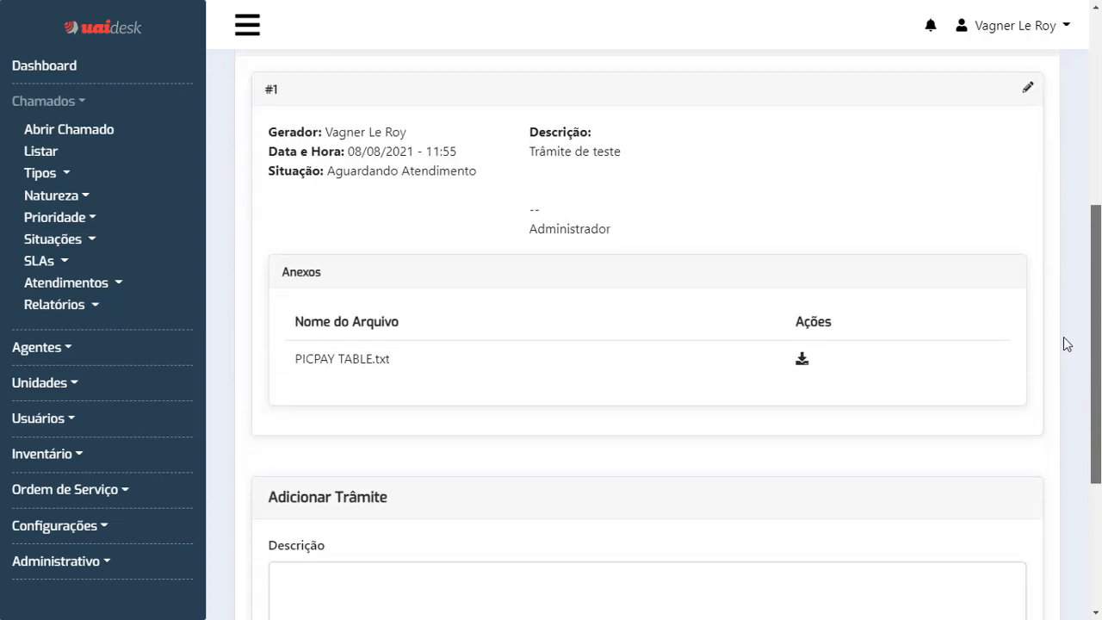
{"action": "scroll", "coordinate": [1055, 403], "scroll_direction": "down", "scroll_amount": 2}
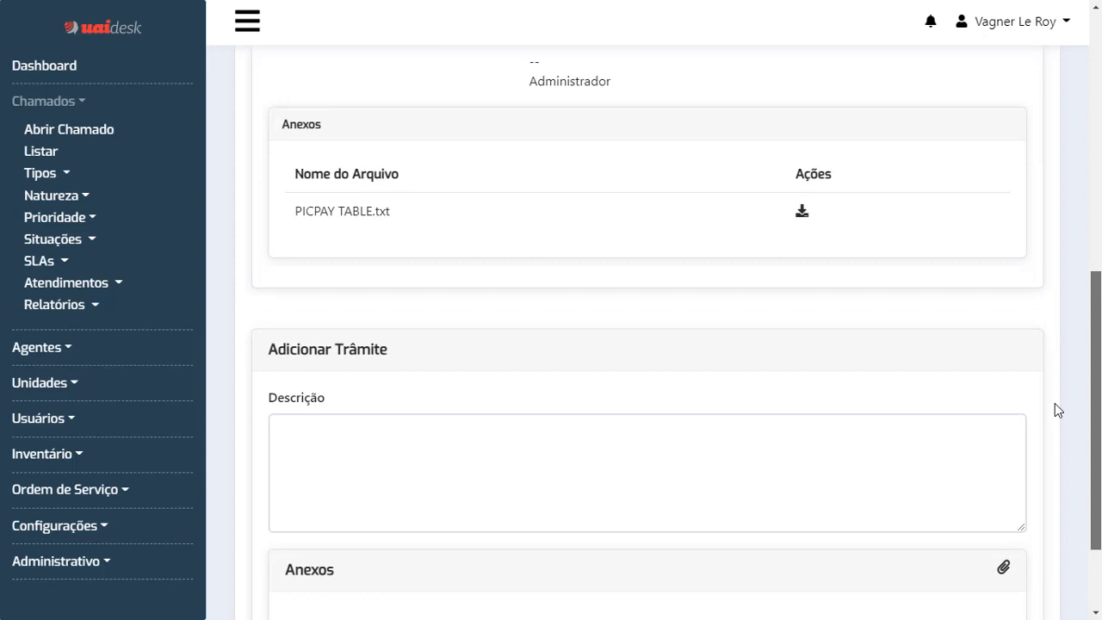
{"action": "scroll", "coordinate": [1055, 403], "scroll_direction": "up", "scroll_amount": 10}
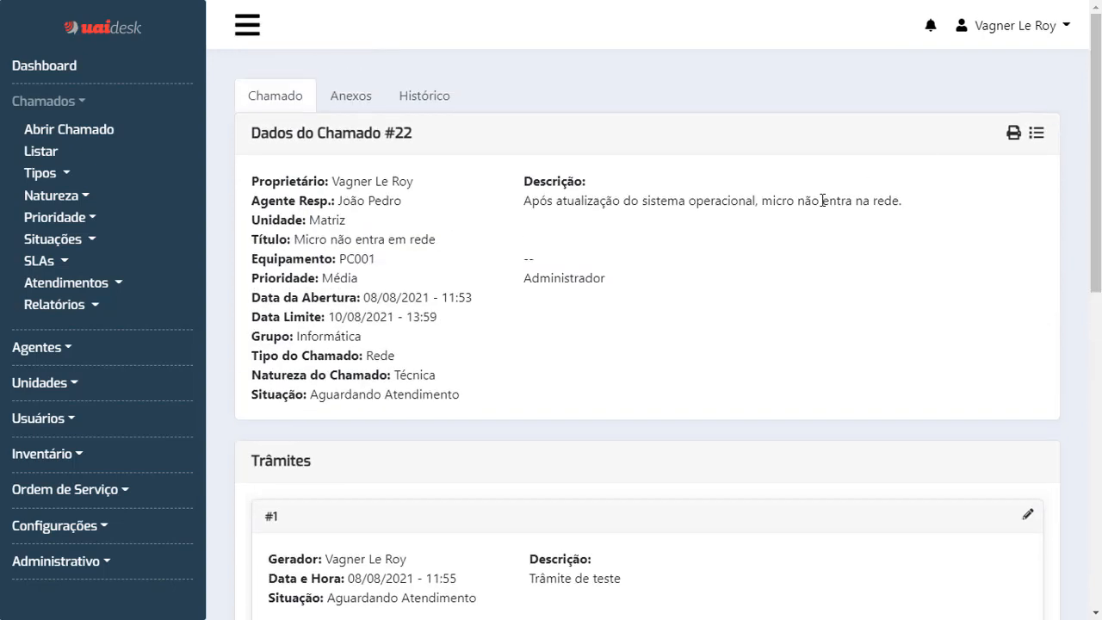
{"action": "left_click_drag", "start_coordinate": [418, 138], "coordinate": [260, 127]}
{"action": "scroll", "coordinate": [1075, 319], "scroll_direction": "down", "scroll_amount": 3}
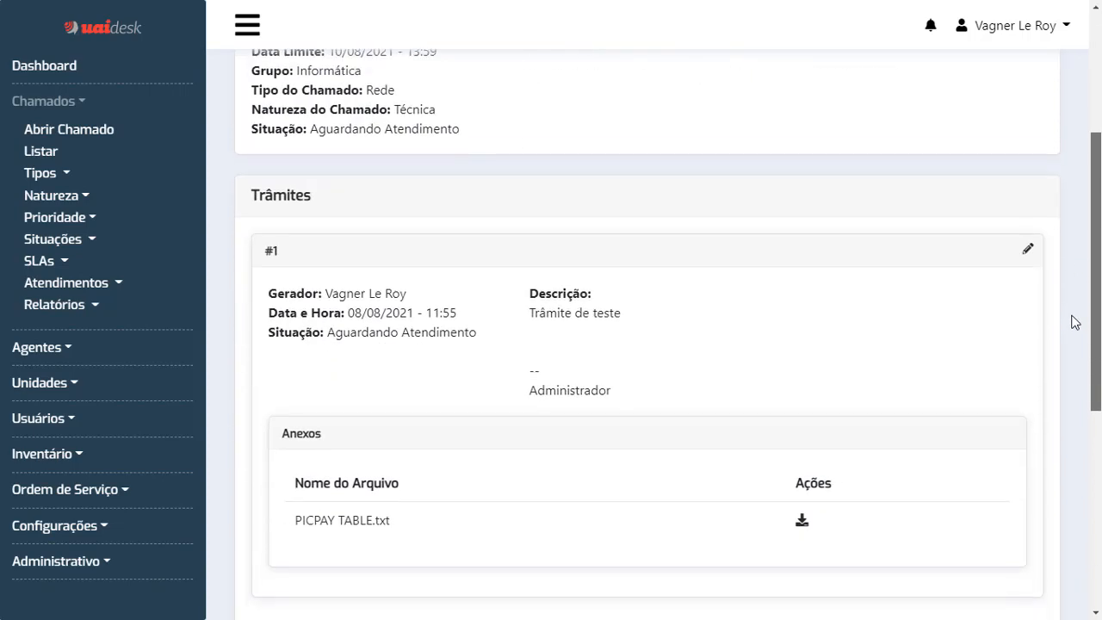
{"action": "scroll", "coordinate": [675, 229], "scroll_direction": "up", "scroll_amount": 3}
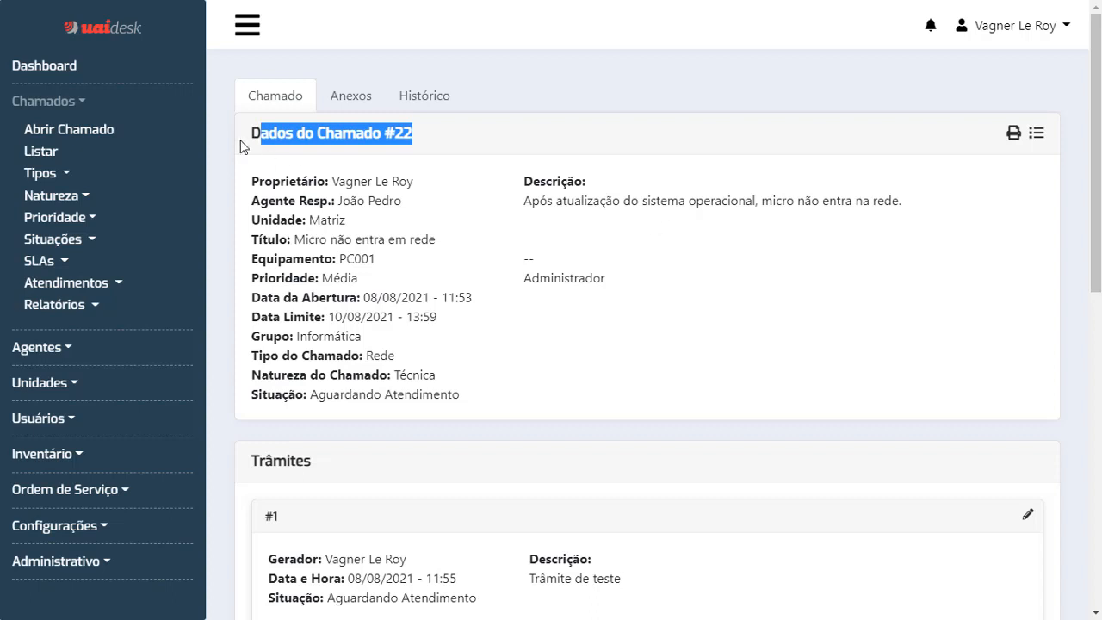
- Reopen the ticket "Chamado de teste" from the ticket list and compare its actions, Comentários section, Situação do Chamado field and owner's details
{"action": "left_click", "coordinate": [49, 151]}
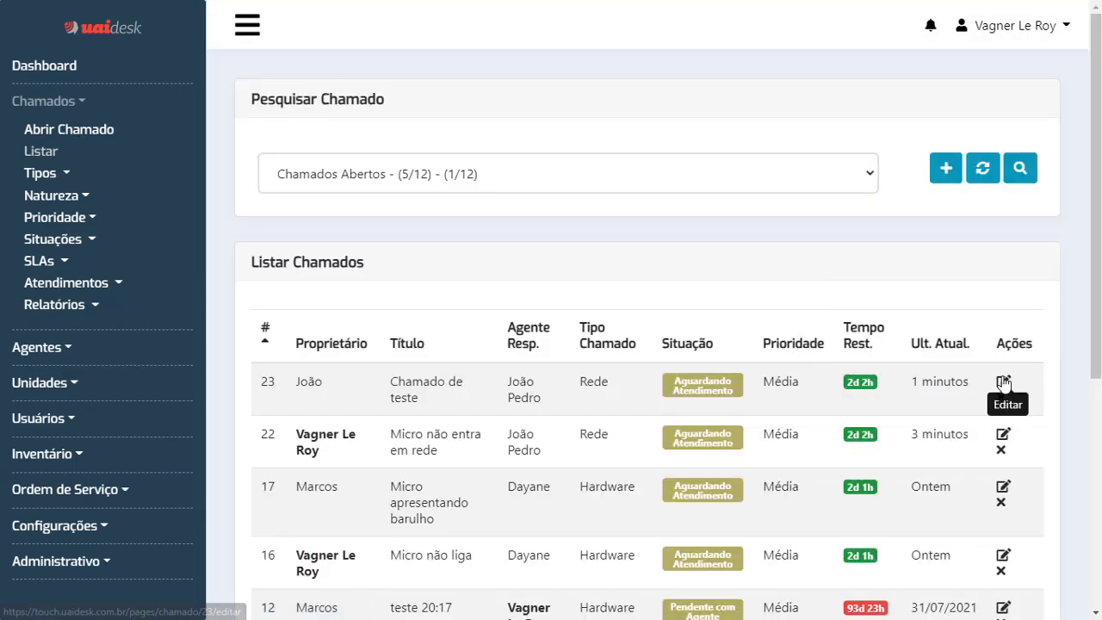
{"action": "left_click", "coordinate": [1003, 382]}
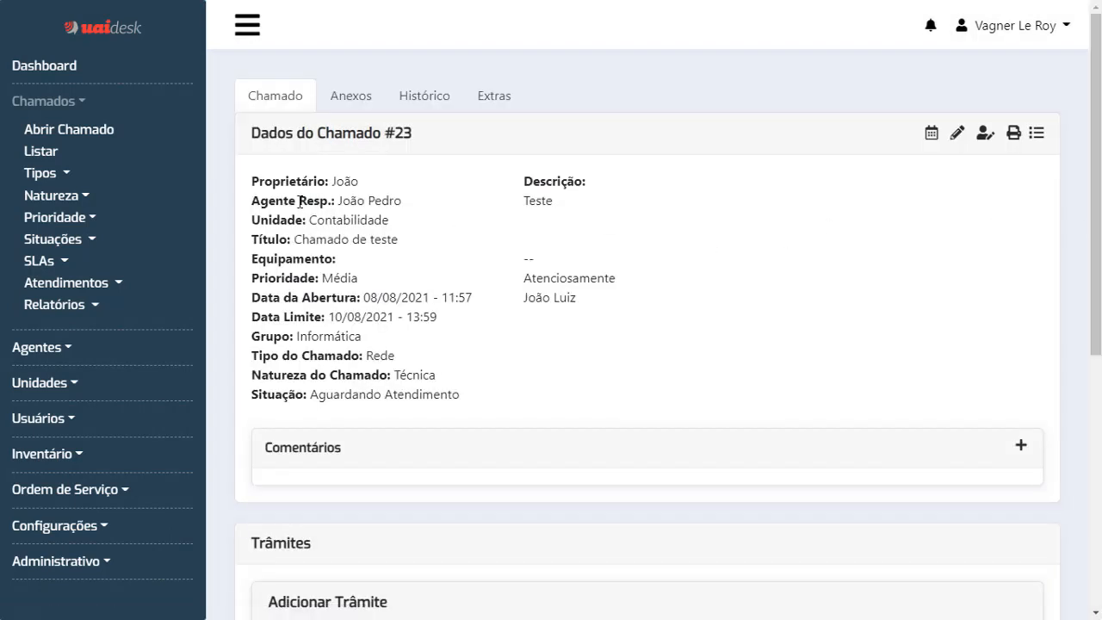
{"action": "mouse_move", "coordinate": [344, 206]}
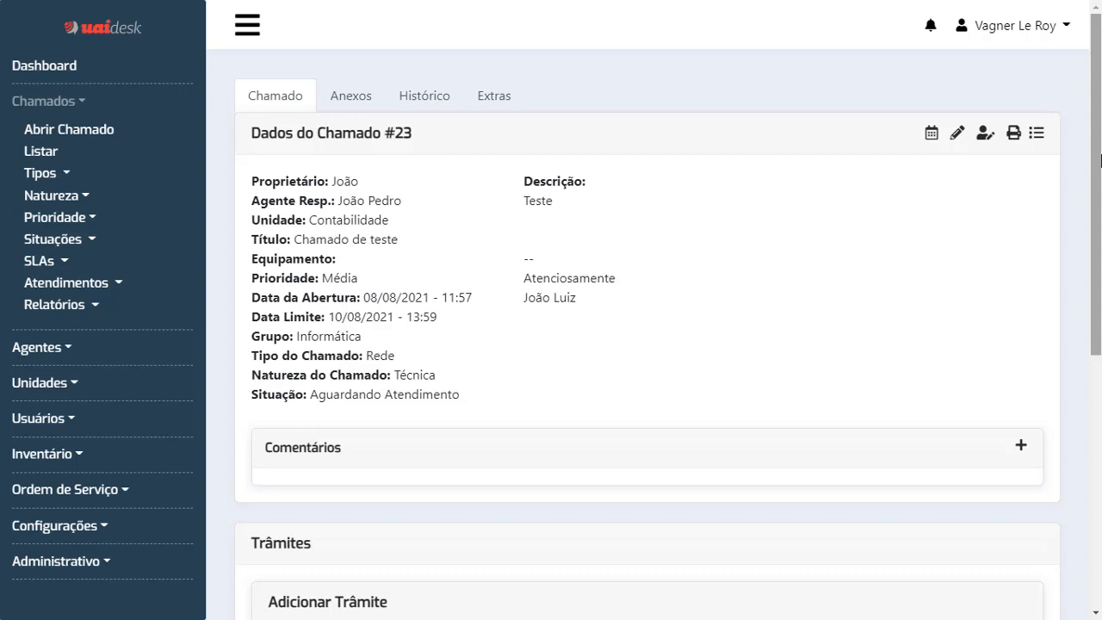
{"action": "left_click_drag", "start_coordinate": [1098, 161], "coordinate": [1080, 229]}
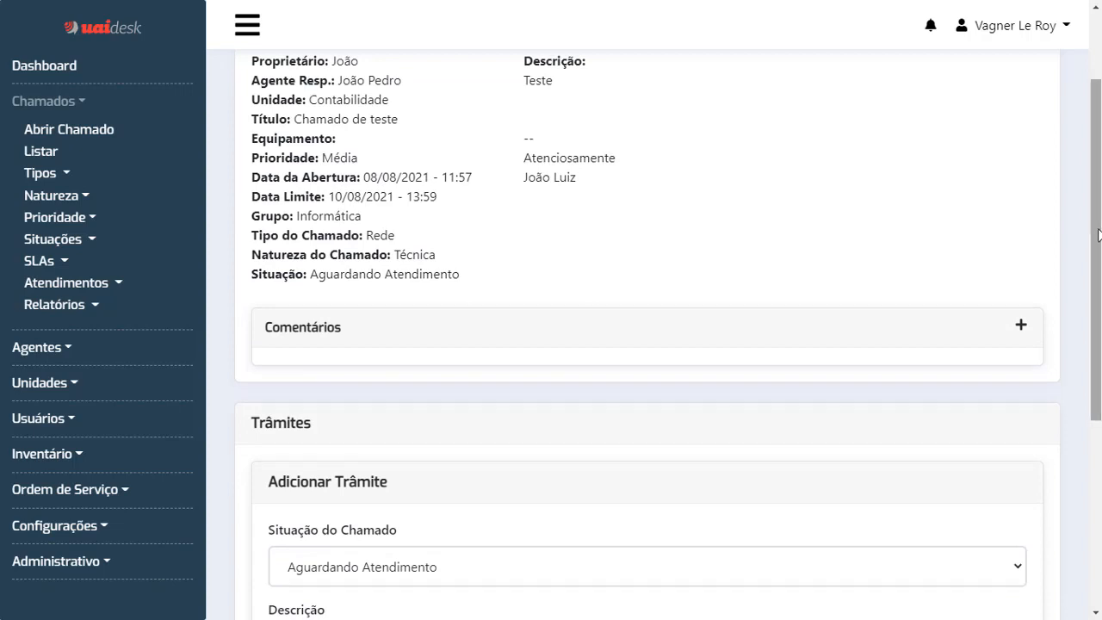
{"action": "left_click_drag", "start_coordinate": [1098, 234], "coordinate": [1097, 168]}
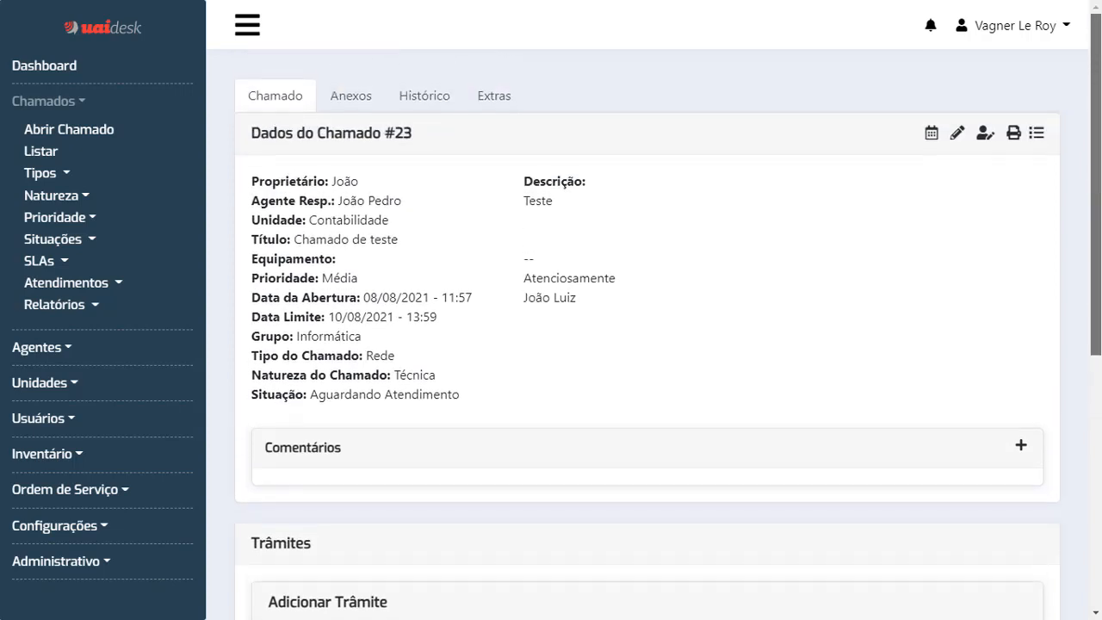
{"action": "mouse_move", "coordinate": [335, 181]}
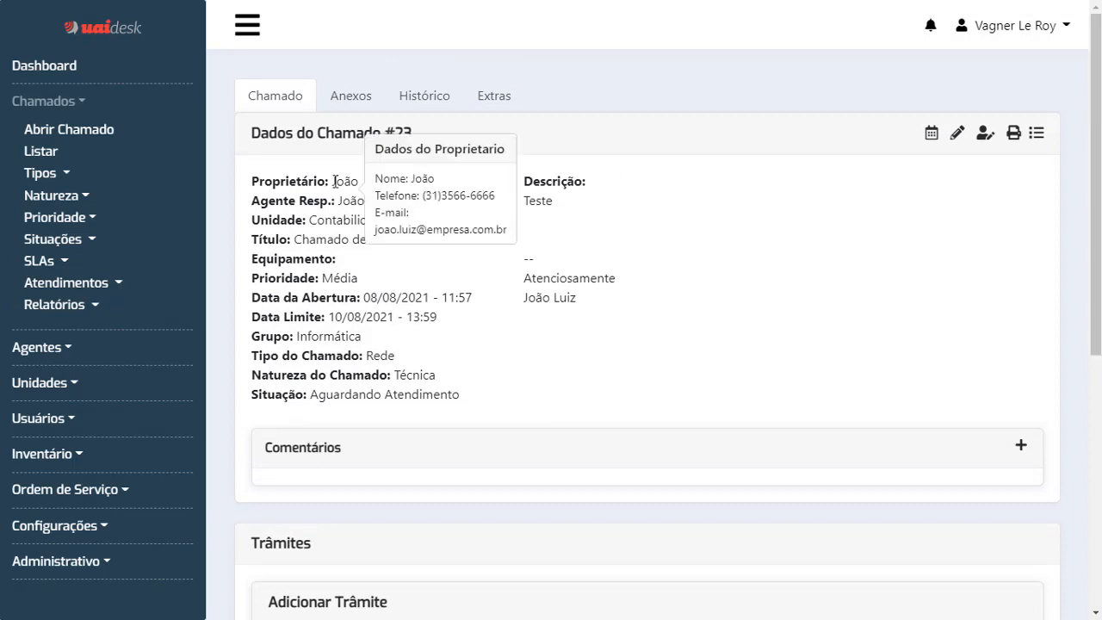